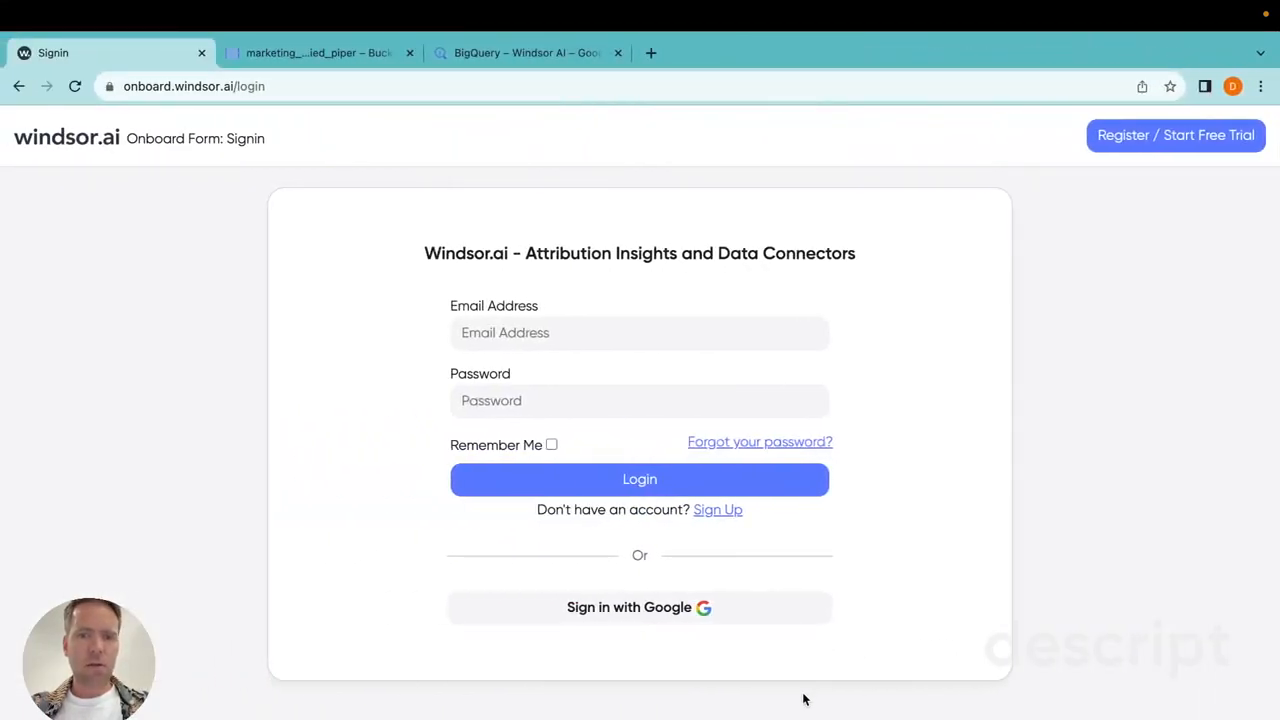
Sign in with Google and grant Facebook Ads access, continuing with the previously linked Facebook account
left_click(748, 616)
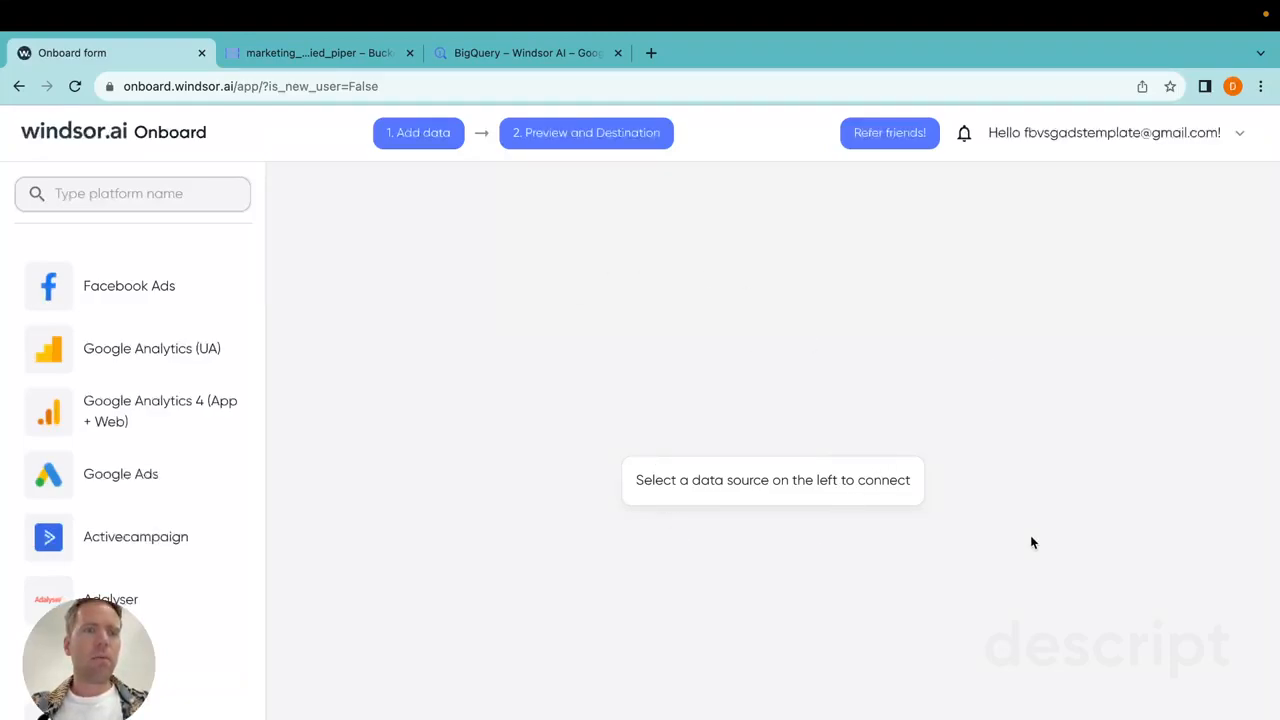
left_click(158, 280)
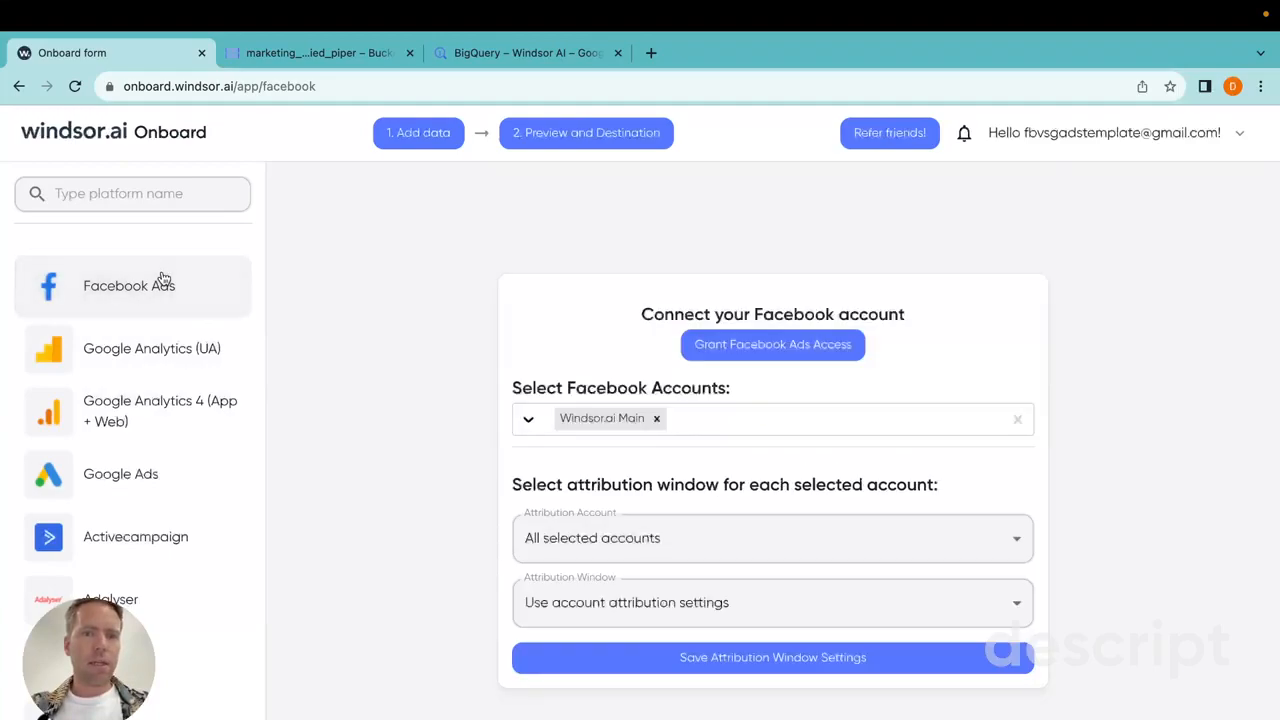
scroll(138, 432, "down", 3)
scroll(138, 432, "up", 3)
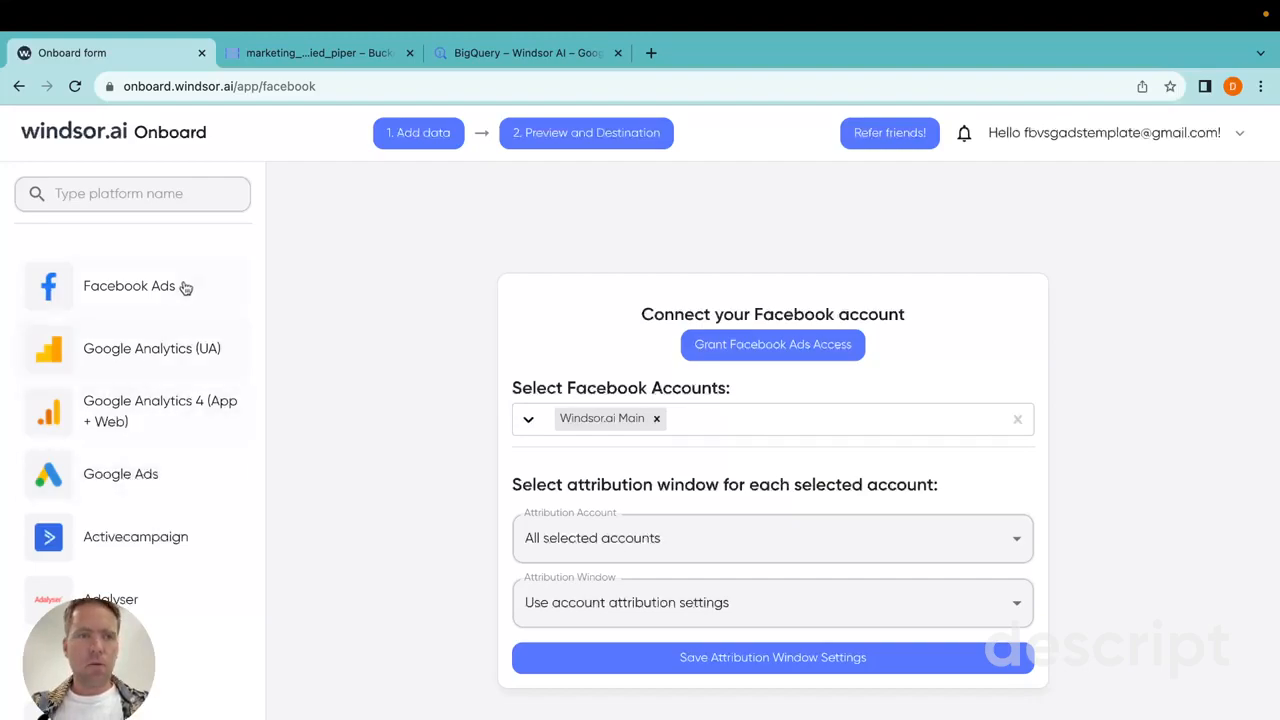
left_click(781, 346)
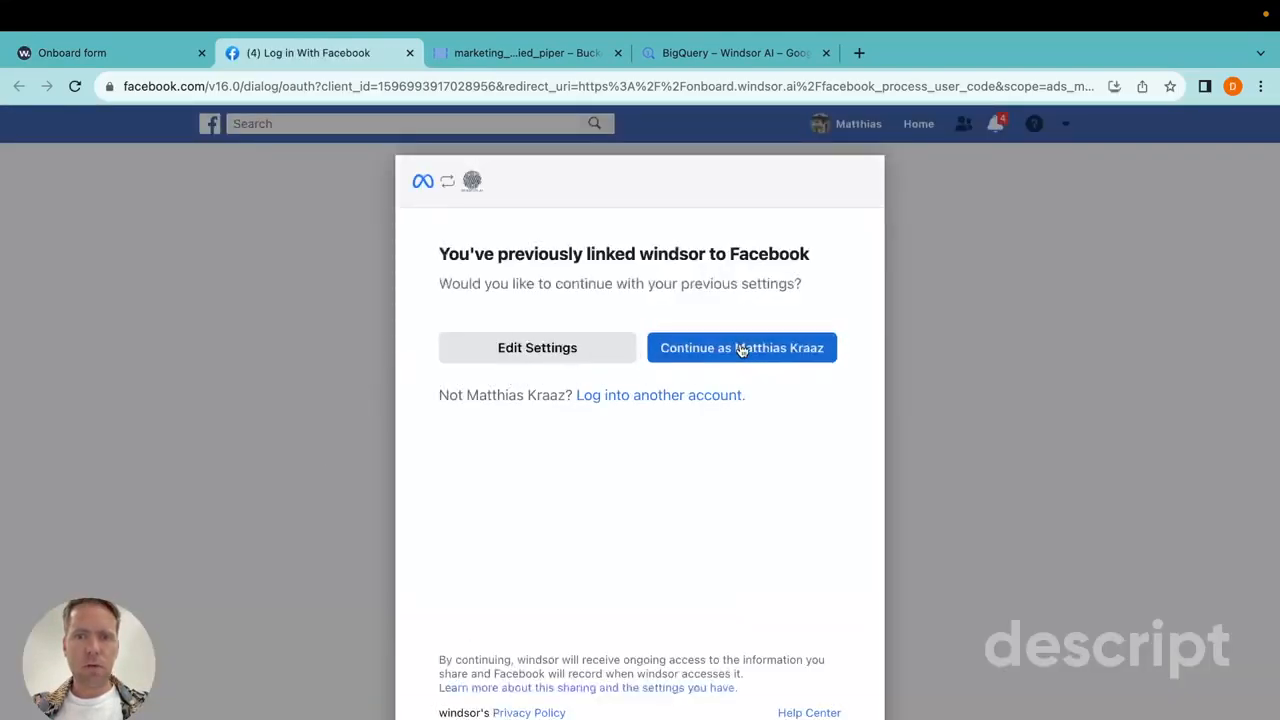
left_click(741, 348)
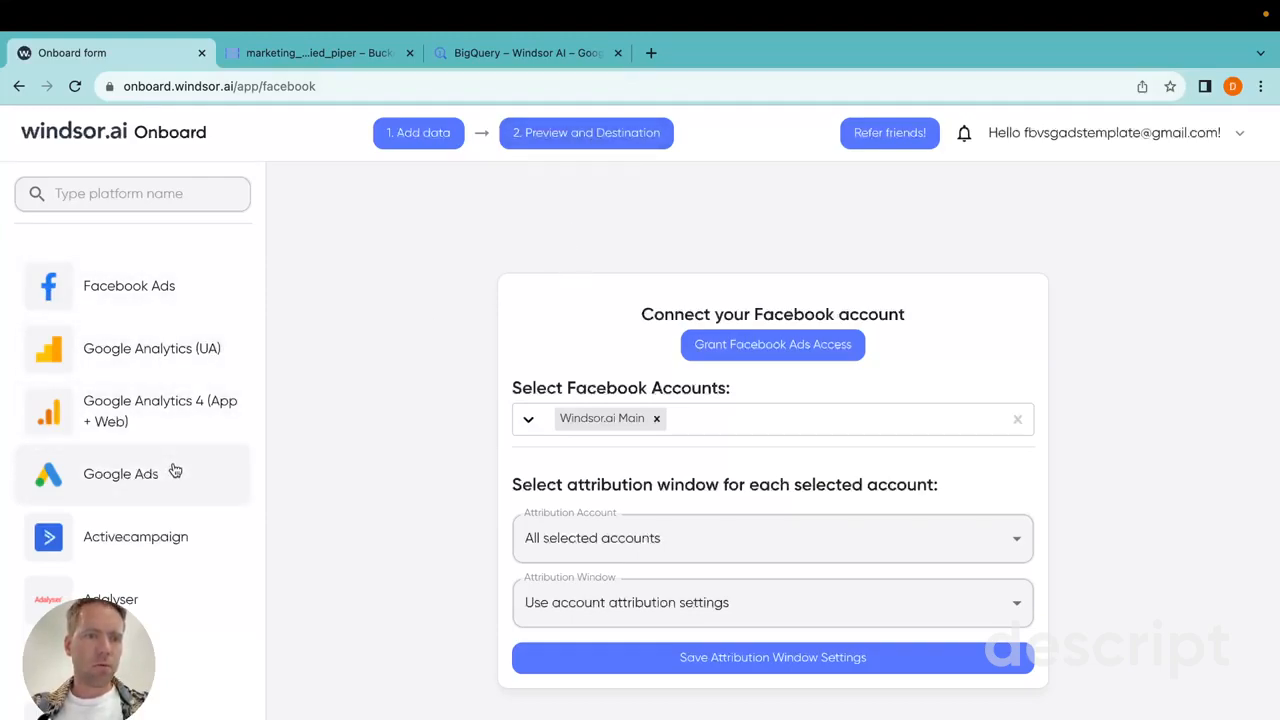
Go to the data preview and destination stage and filter the data source to google_ads
left_click(594, 142)
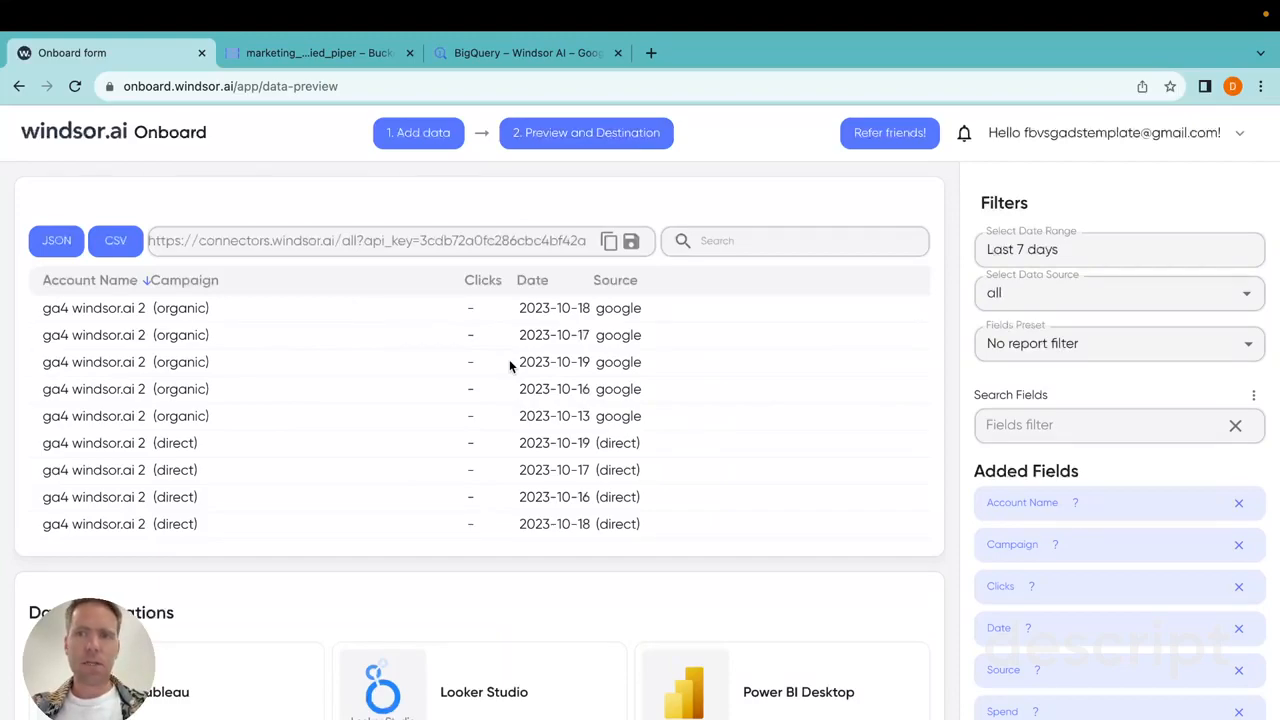
left_click(1035, 290)
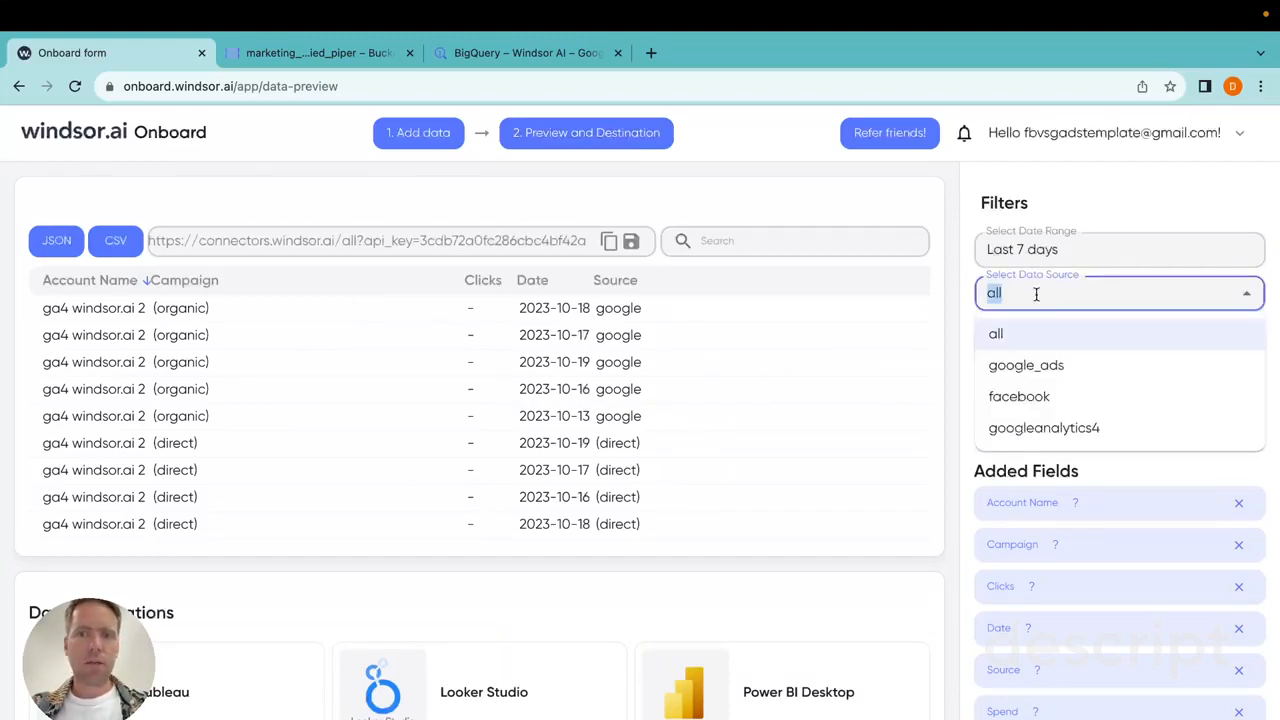
left_click(1040, 366)
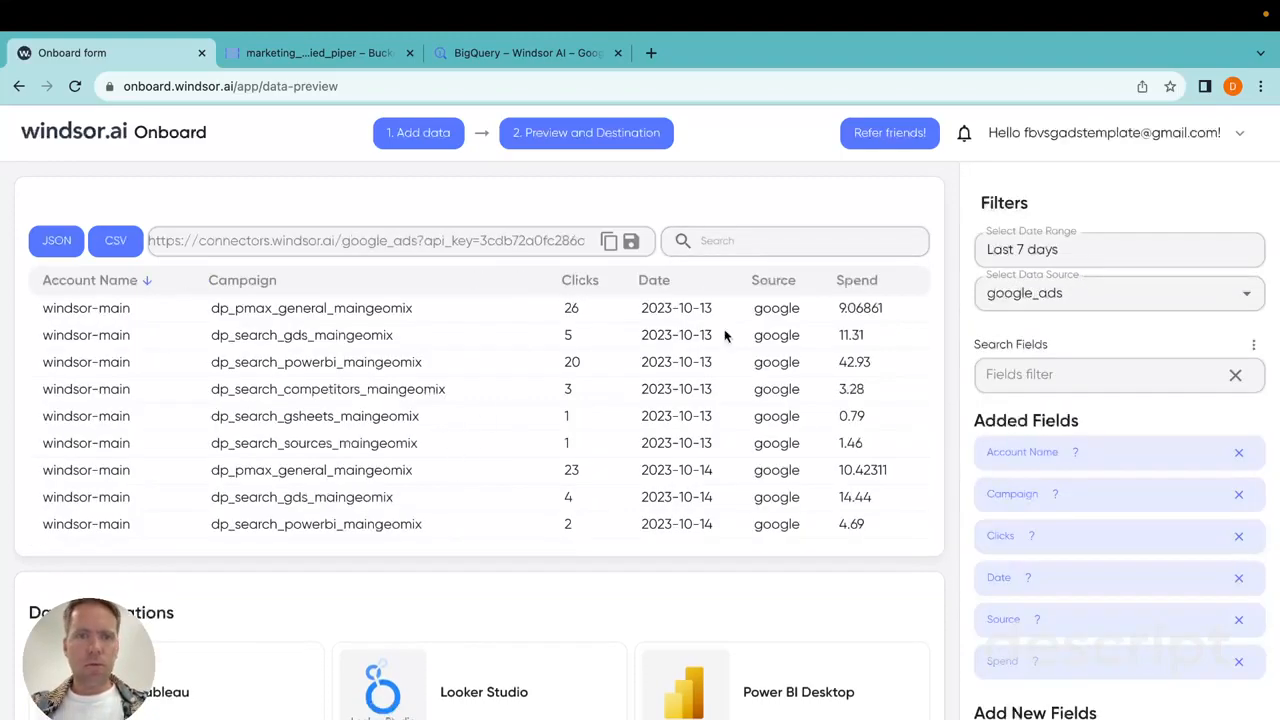
Find the ad group fields and add Ad group id and Ad group name to the report
left_click(1055, 376)
type("ad grou")
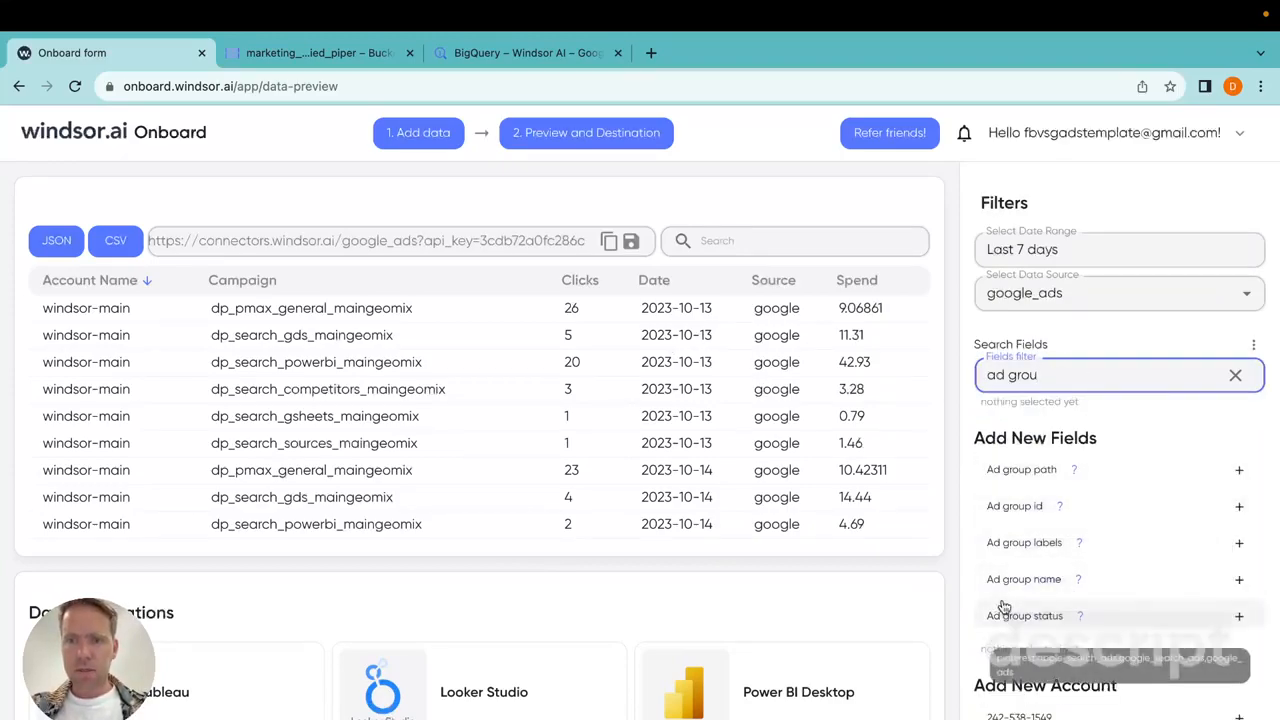
left_click(1012, 579)
left_click(1010, 578)
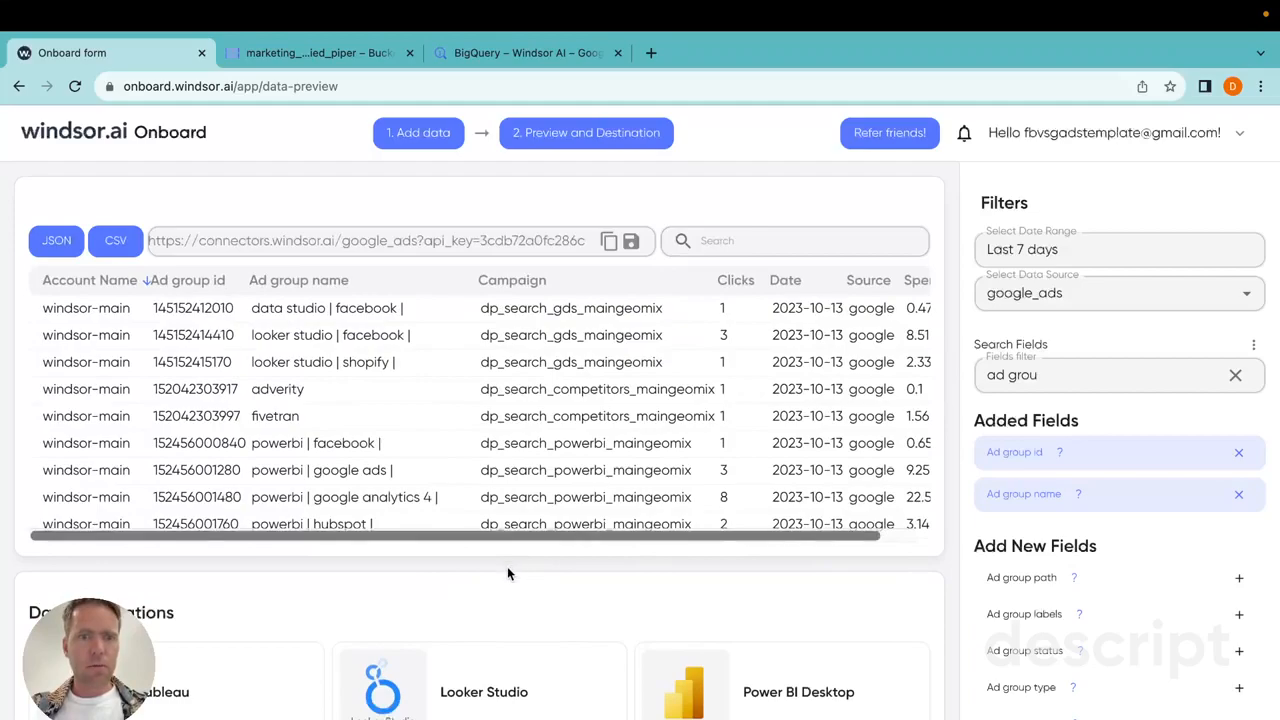
Choose BigQuery as the data destination and start a new destination task named dummy_google_ads_upload_4
scroll(507, 571, "down", 3)
left_click(506, 611)
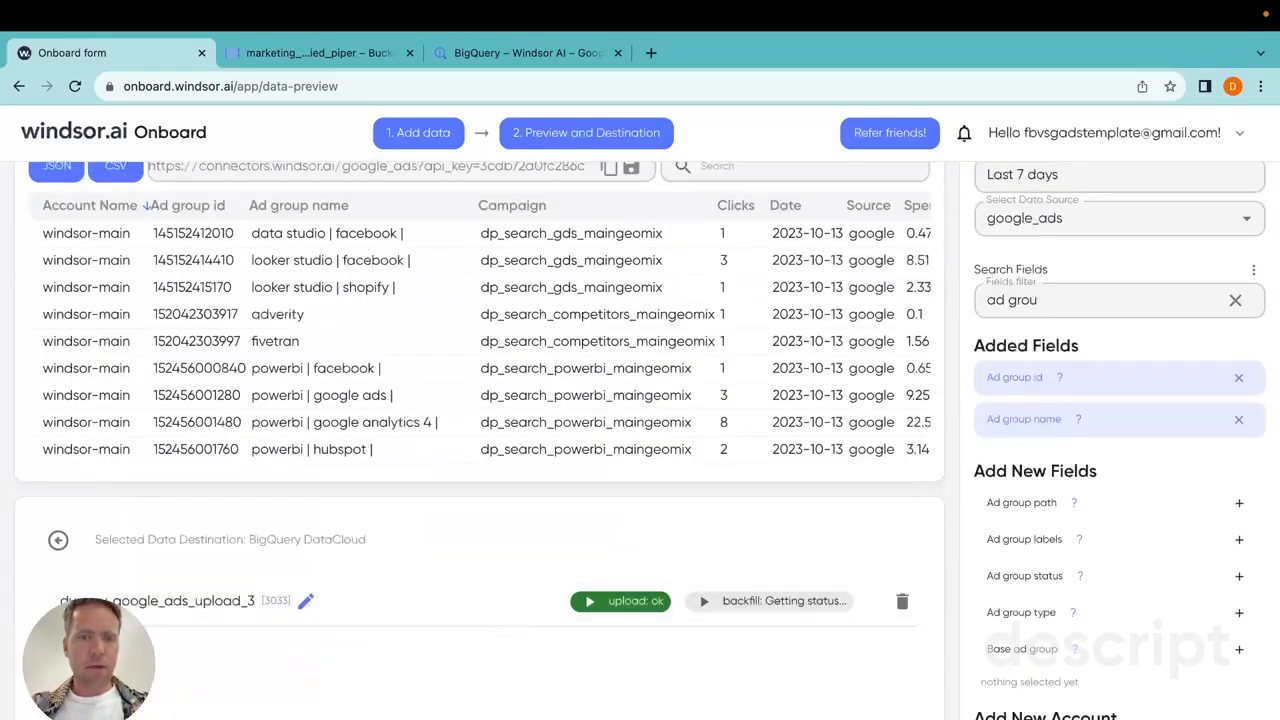
left_click(479, 712)
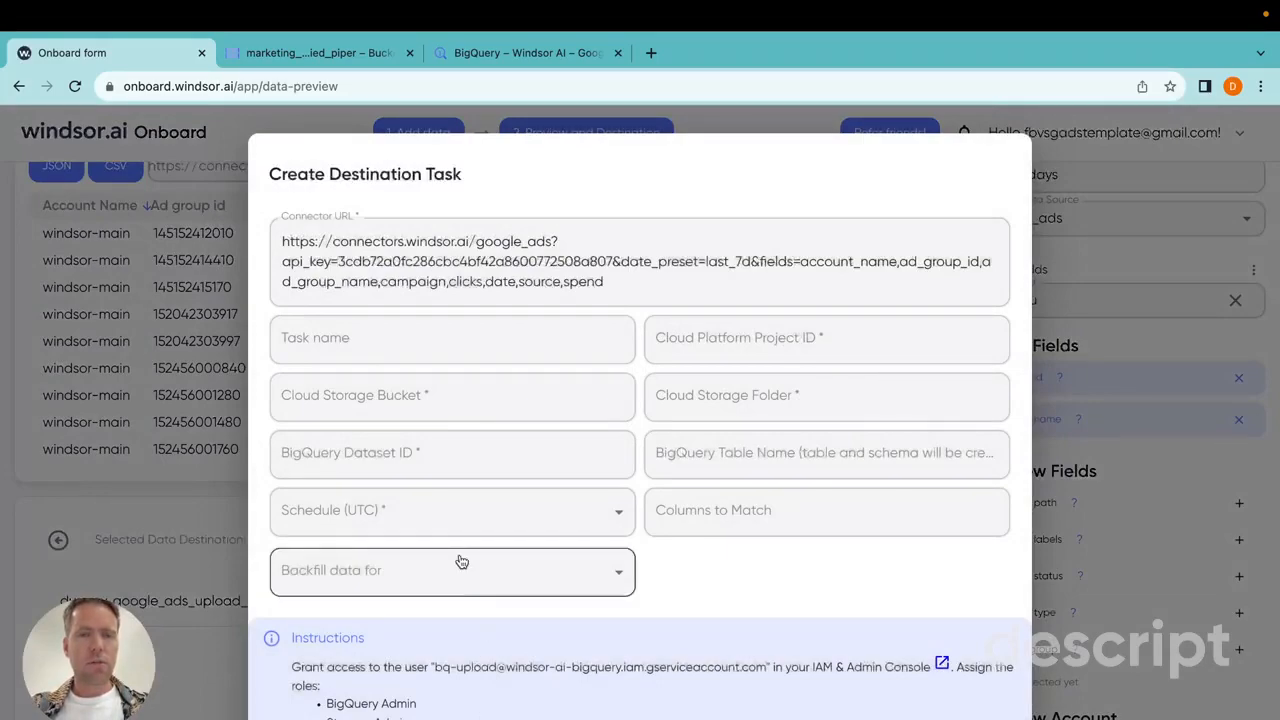
left_click(443, 352)
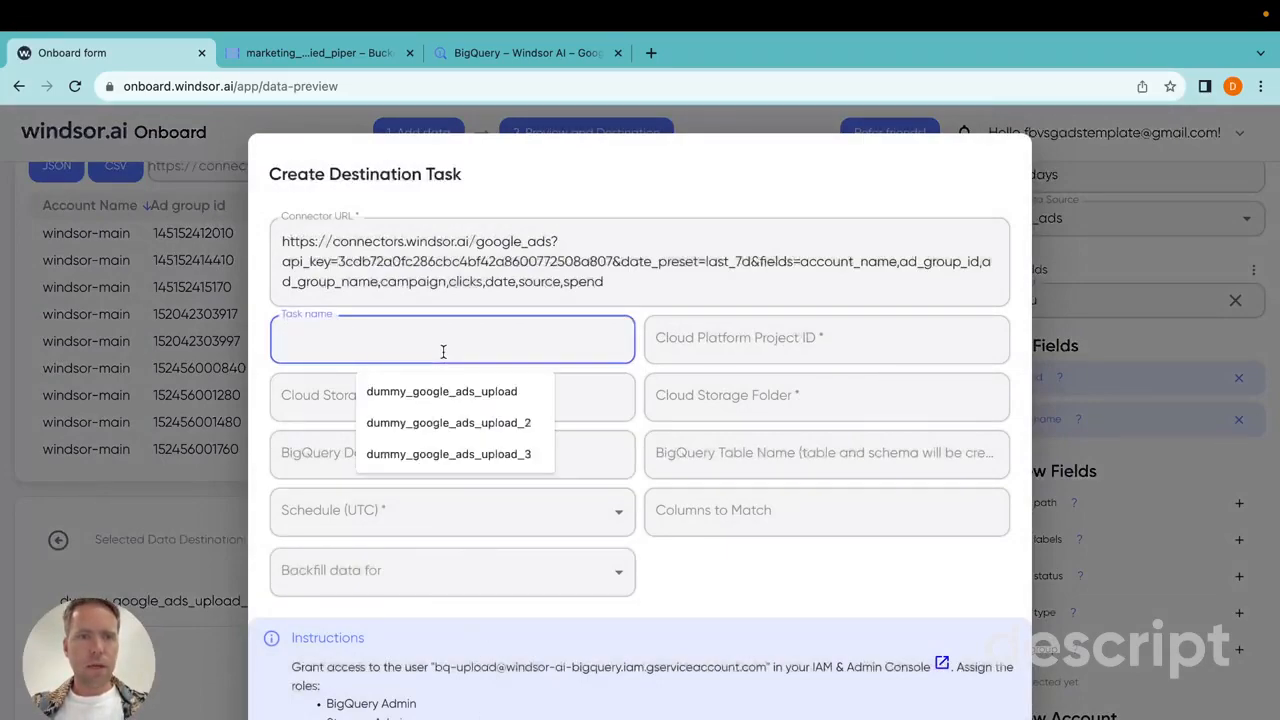
left_click(468, 392)
left_click(489, 336)
type("_4")
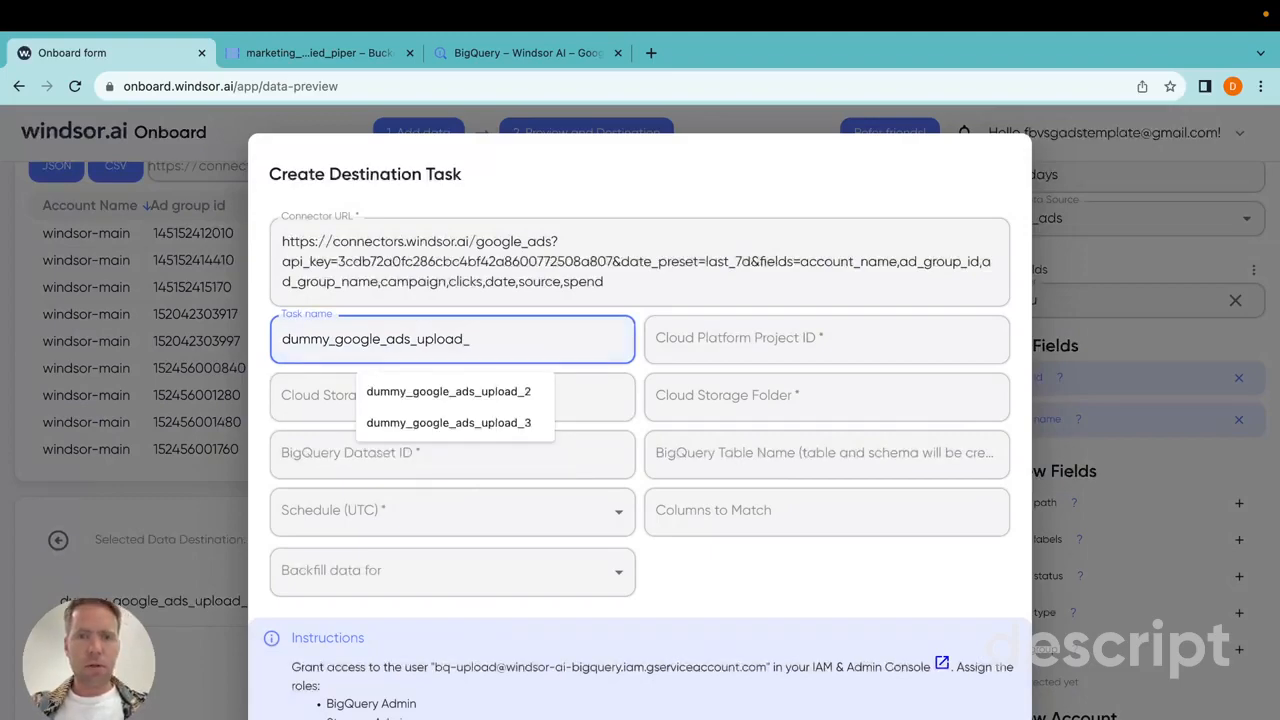
Look up the project part of the pied_piper dataset ID in BigQuery and set the Cloud Platform project ID to windsor-ai
left_click(745, 334)
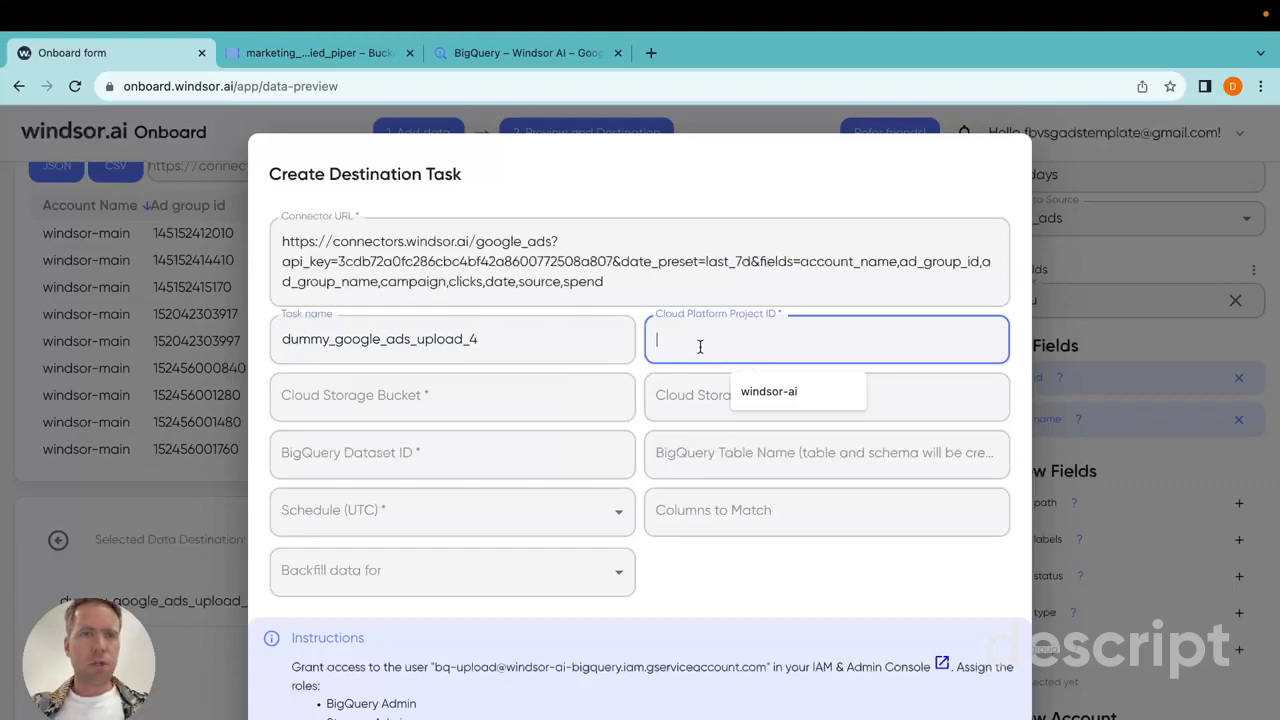
left_click(511, 55)
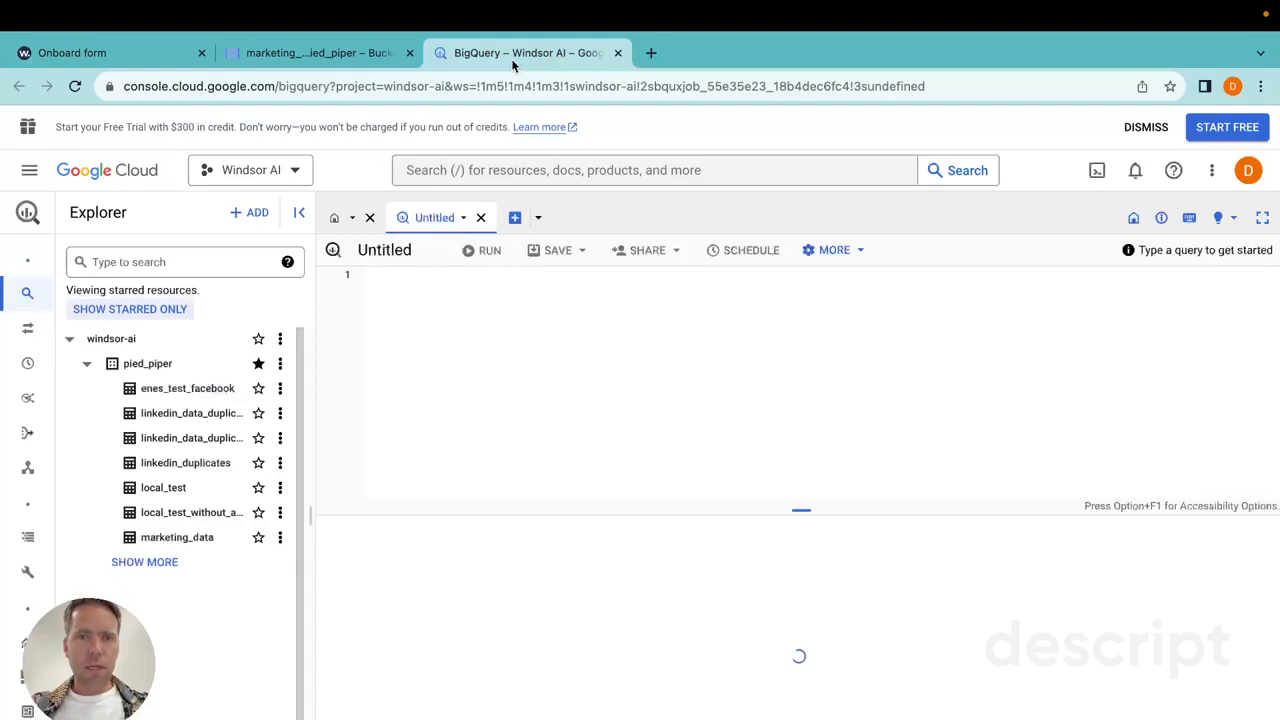
left_click(216, 370)
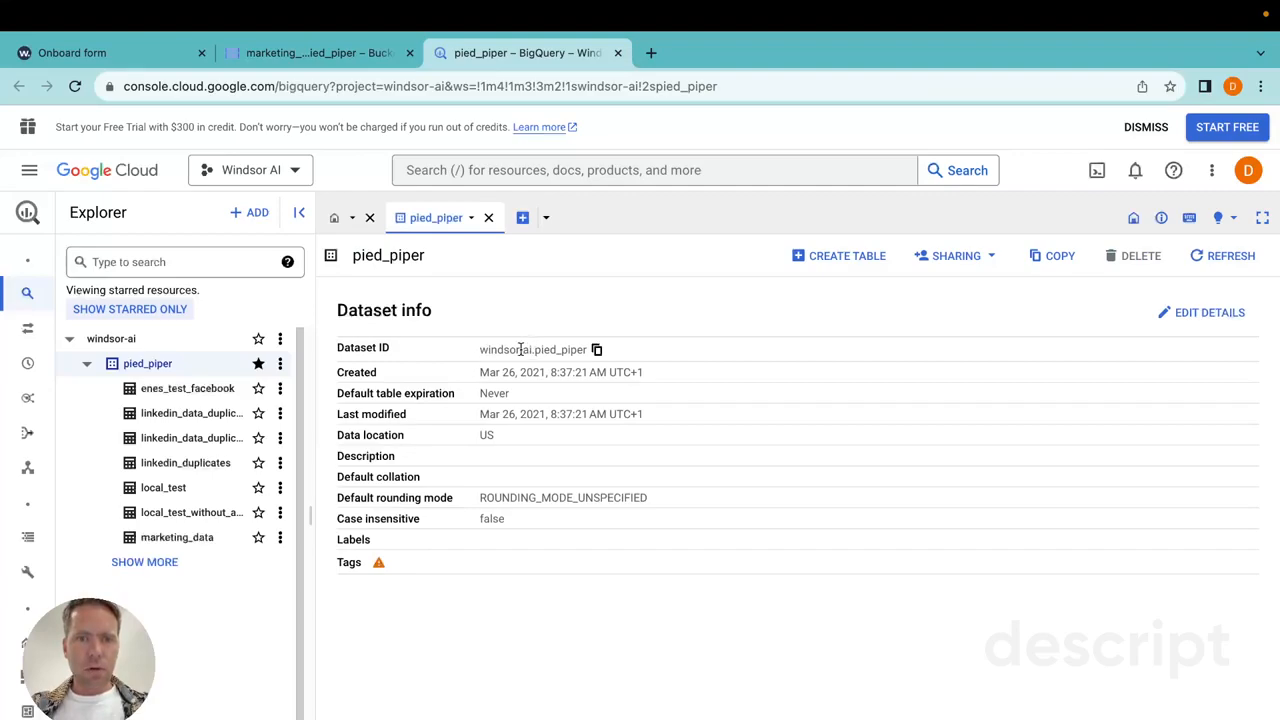
left_click_drag(478, 350, 532, 350)
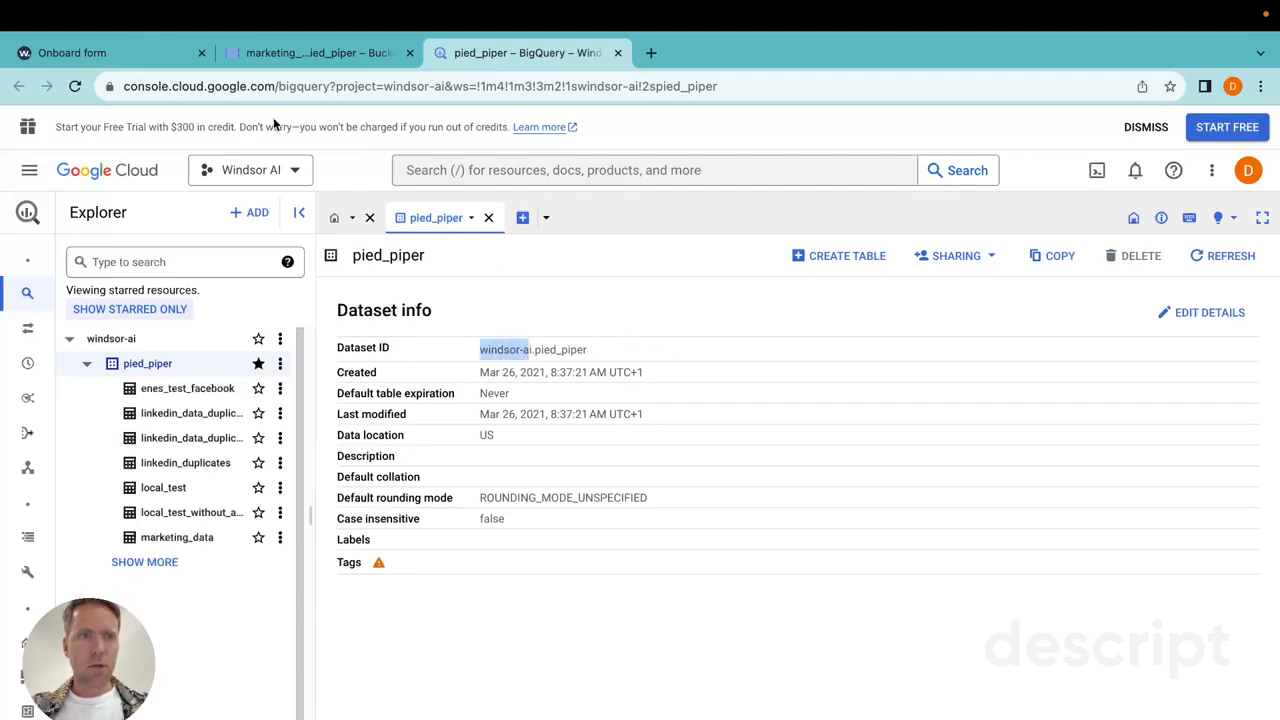
left_click(138, 53)
left_click(714, 350)
key("Down")
key("Return")
Copy the bucket name marketing_data_pied_piper from Cloud Storage into the task's storage bucket, and set the storage folder to demo_time
left_click(514, 393)
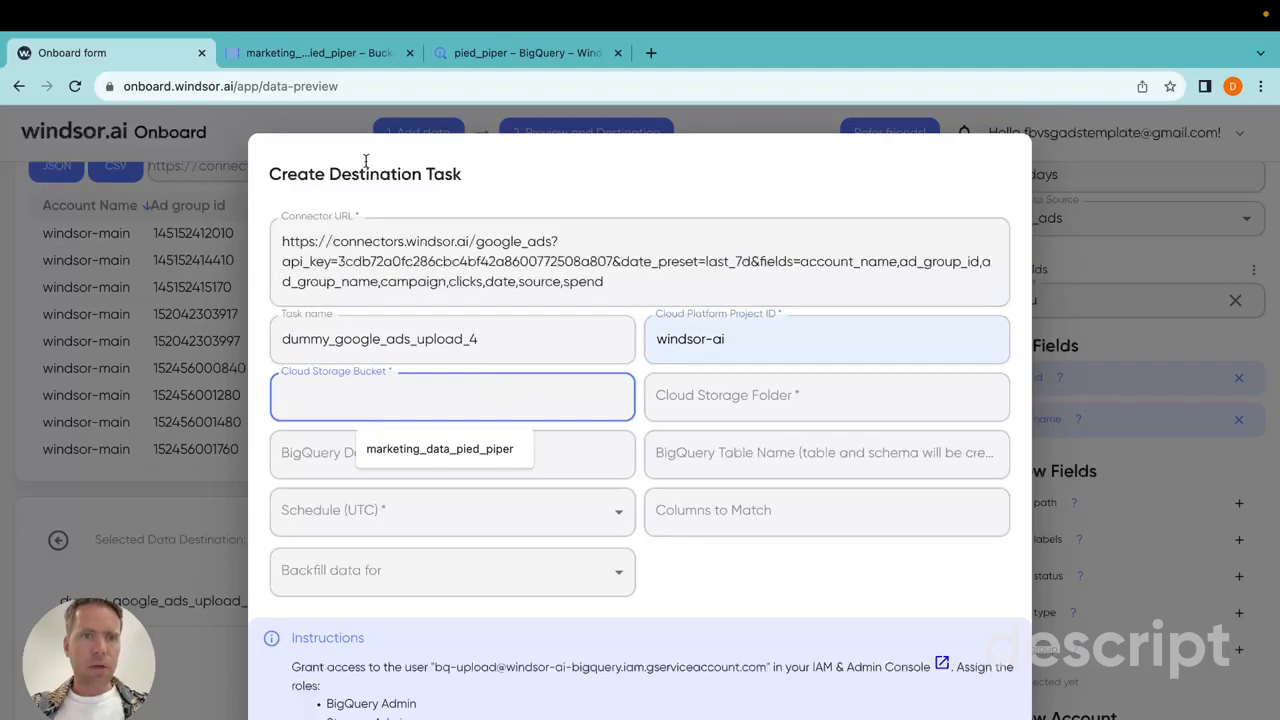
left_click(330, 52)
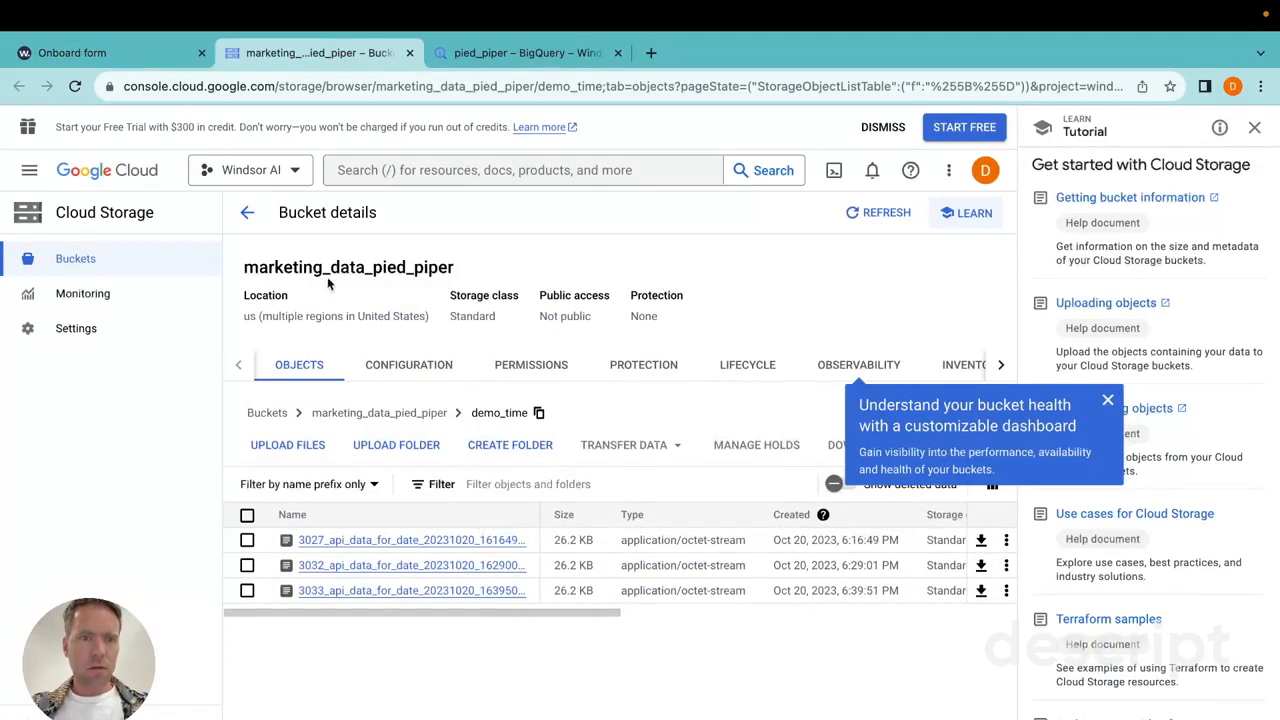
double_click(383, 267)
key("super+c")
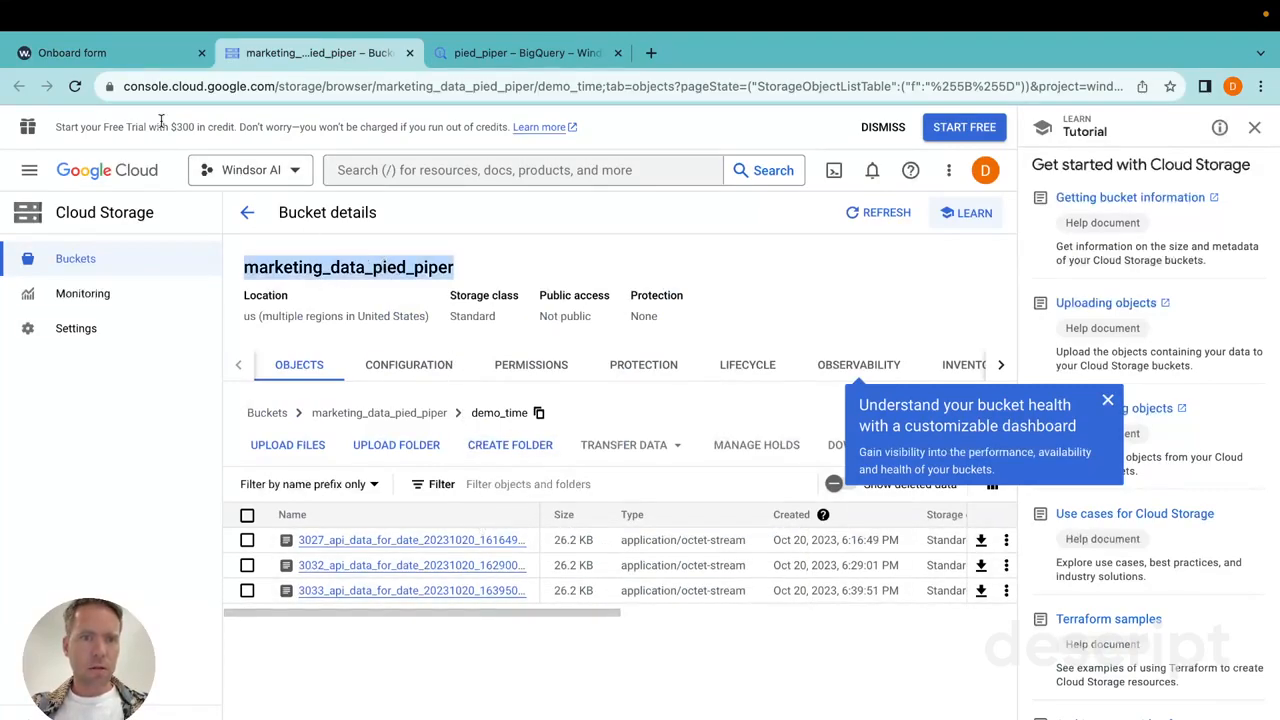
left_click(108, 55)
key("super+v")
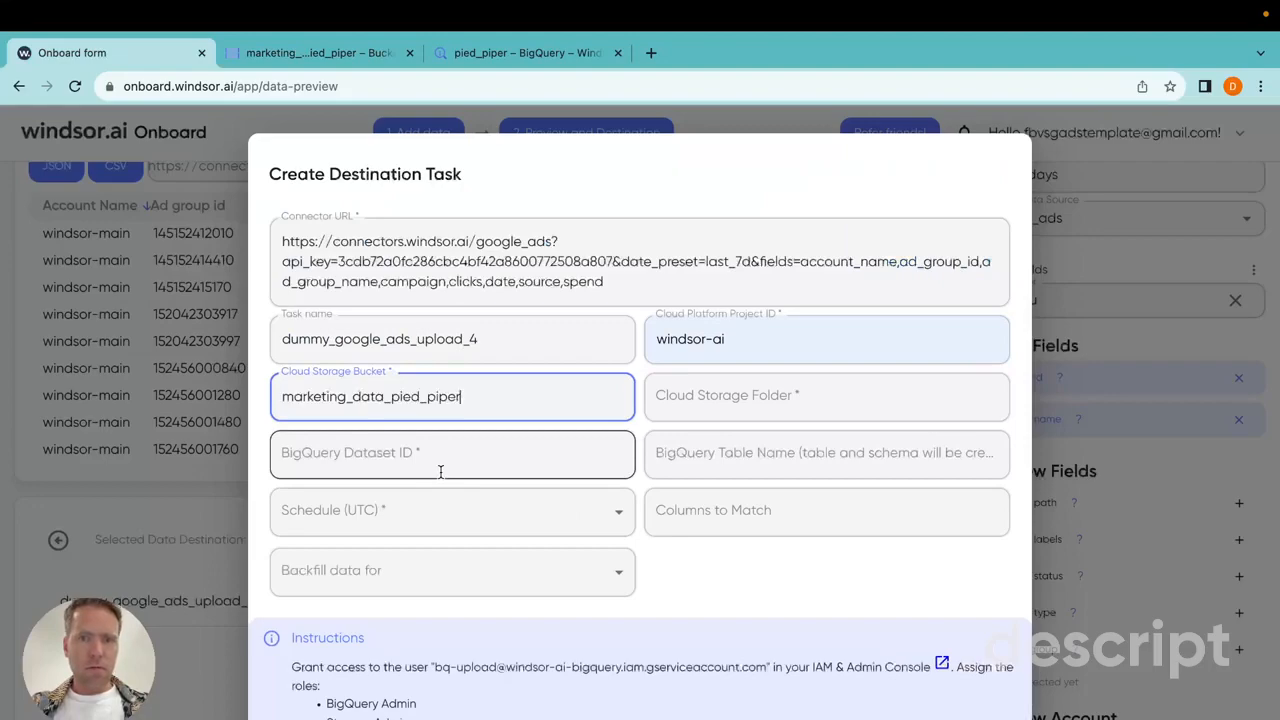
left_click(736, 398)
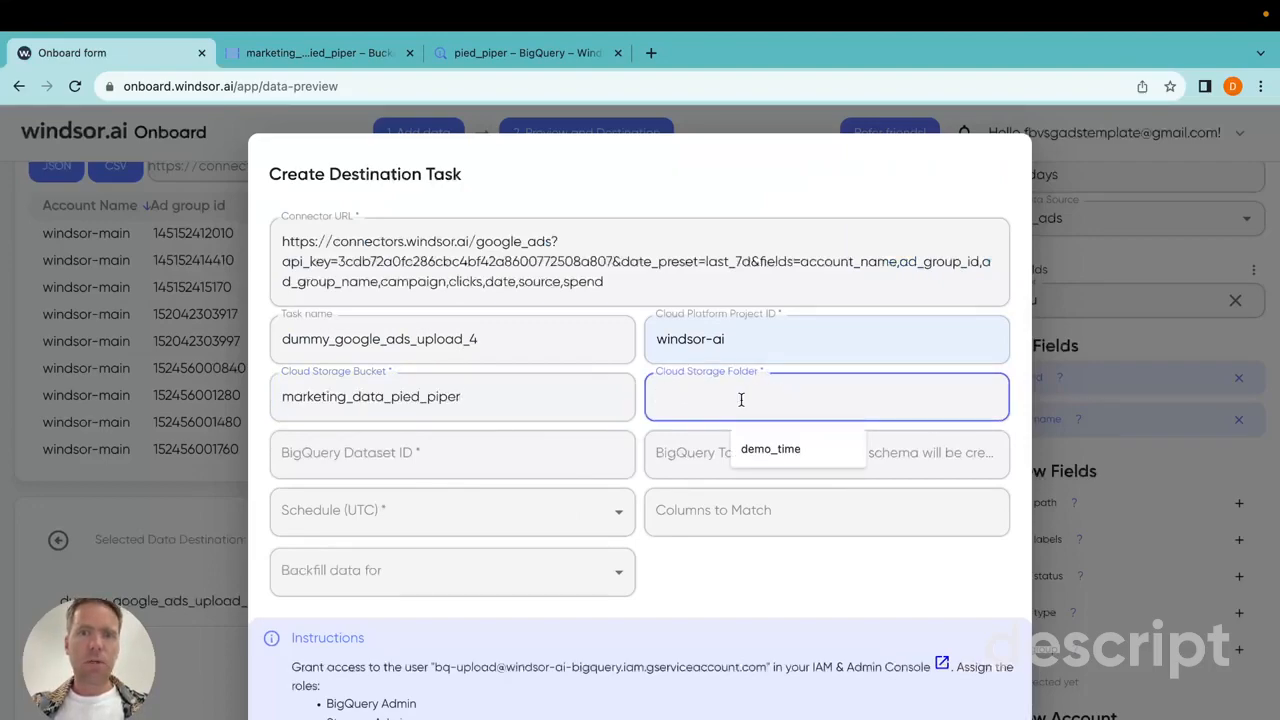
left_click(770, 451)
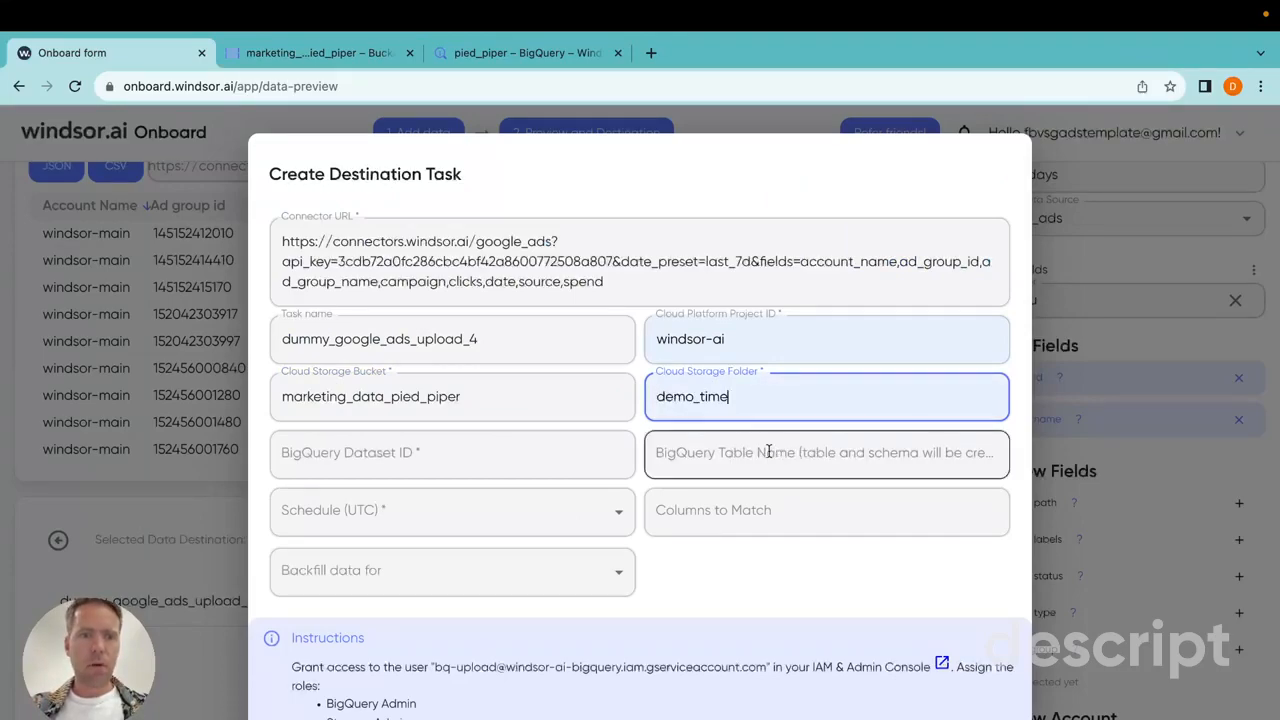
Copy the dataset name pied_piper from the BigQuery dataset info into the task's BigQuery dataset ID
left_click(503, 452)
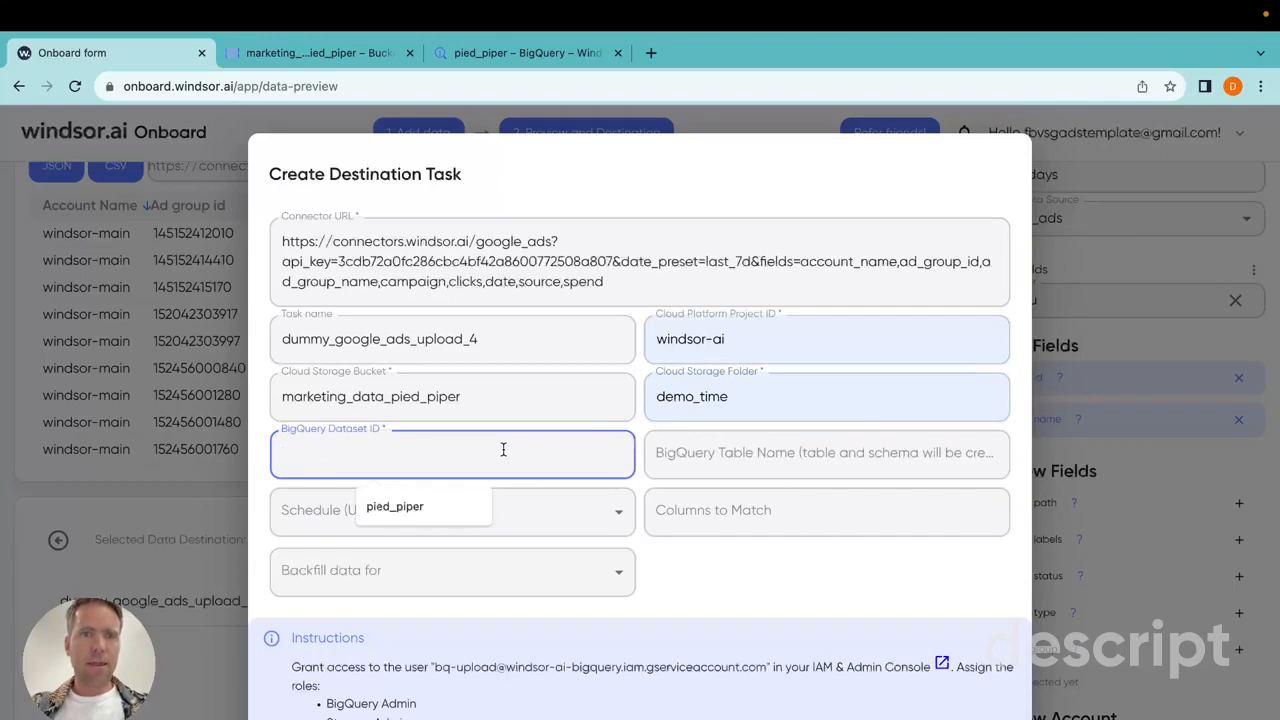
left_click(501, 55)
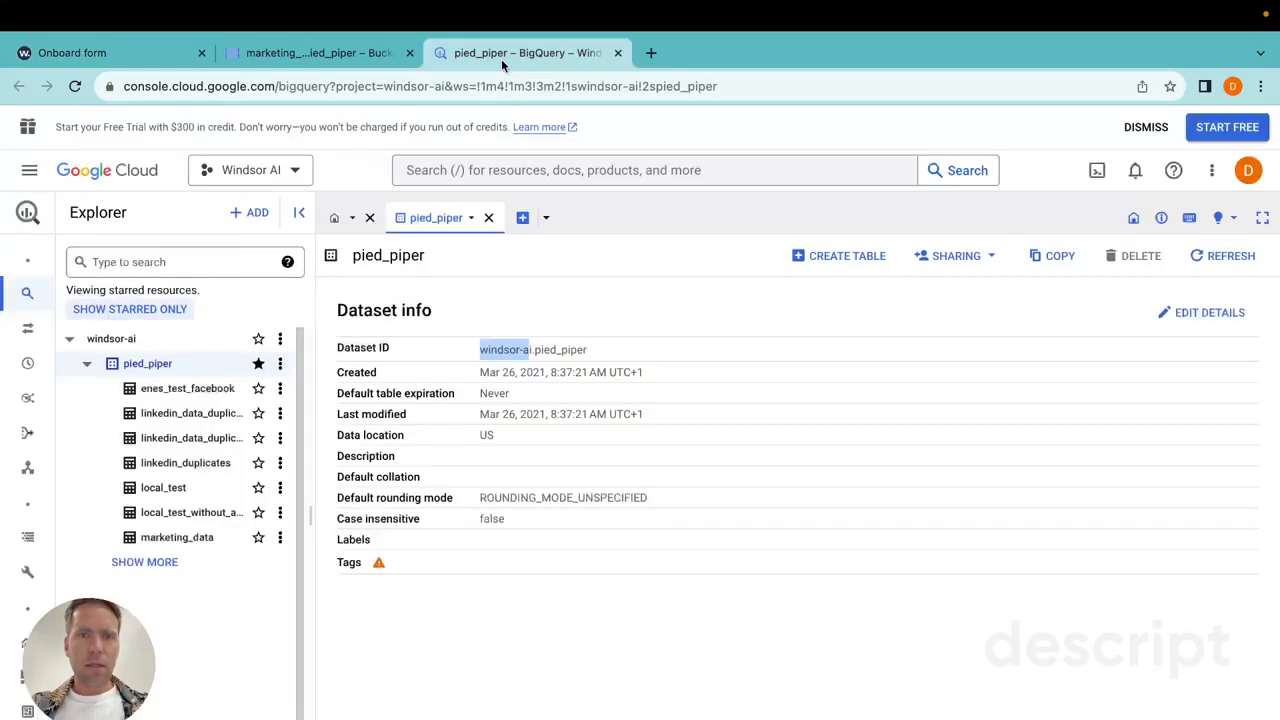
double_click(576, 350)
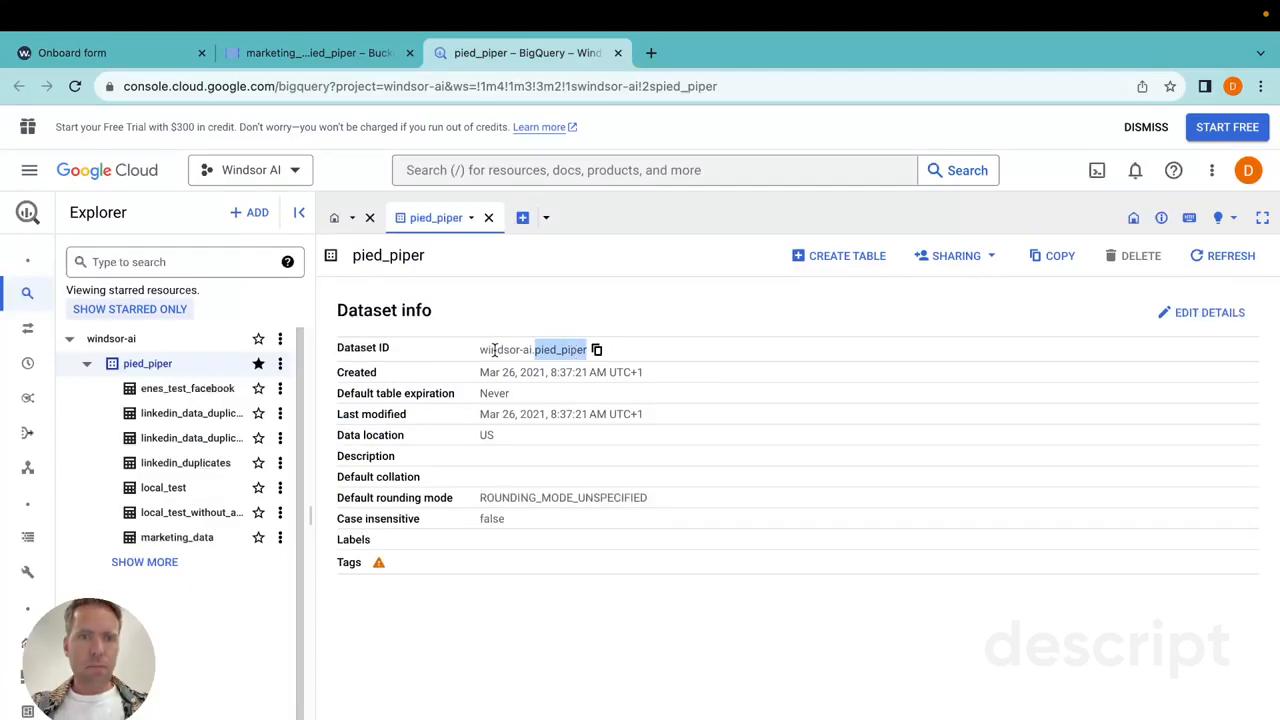
left_click(137, 55)
key("ctrl+v")
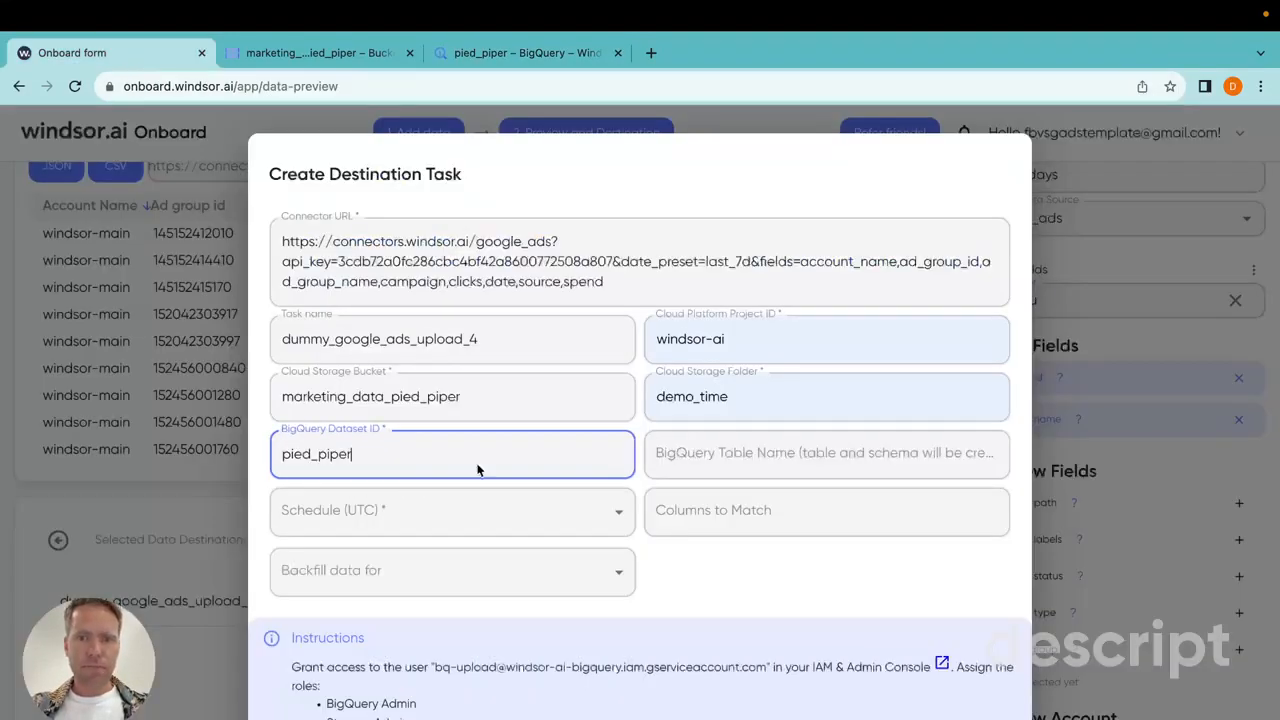
Set the BigQuery table name to dummy_google_ads_upload_4 and schedule the task for 03:00 UTC
left_click(838, 464)
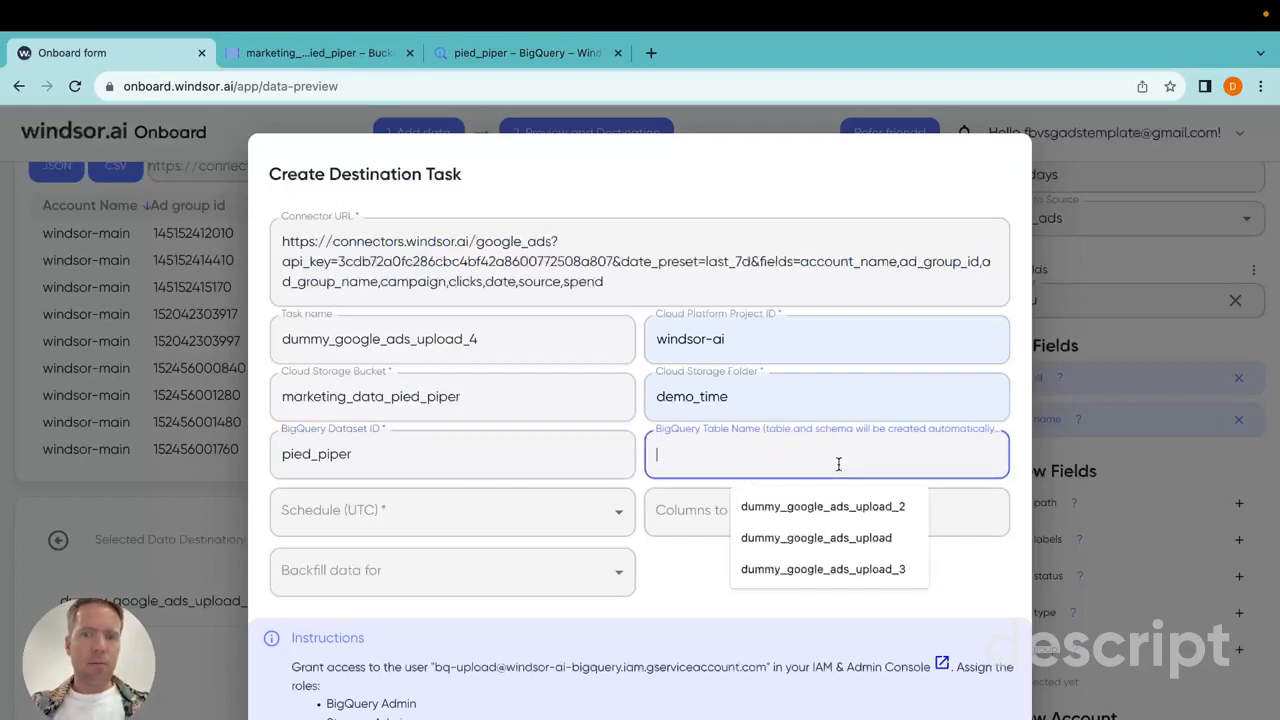
left_click(837, 569)
key("BackSpace")
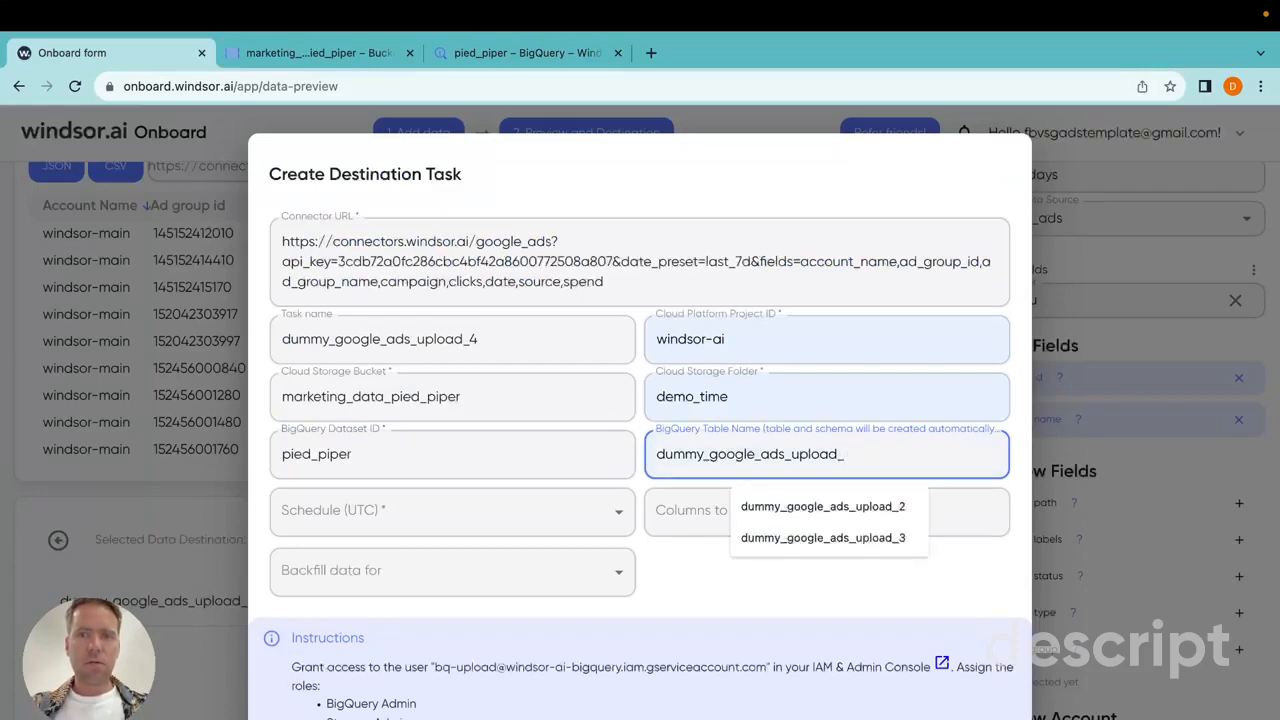
type("4")
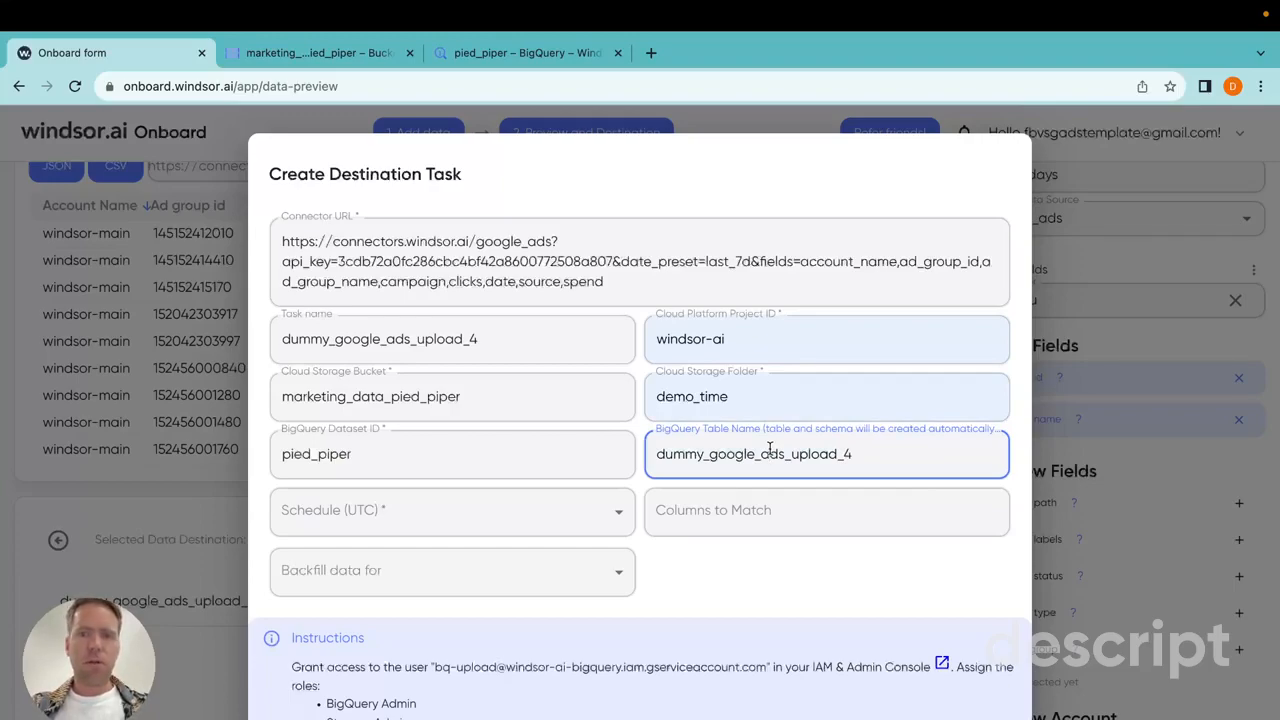
left_click(510, 519)
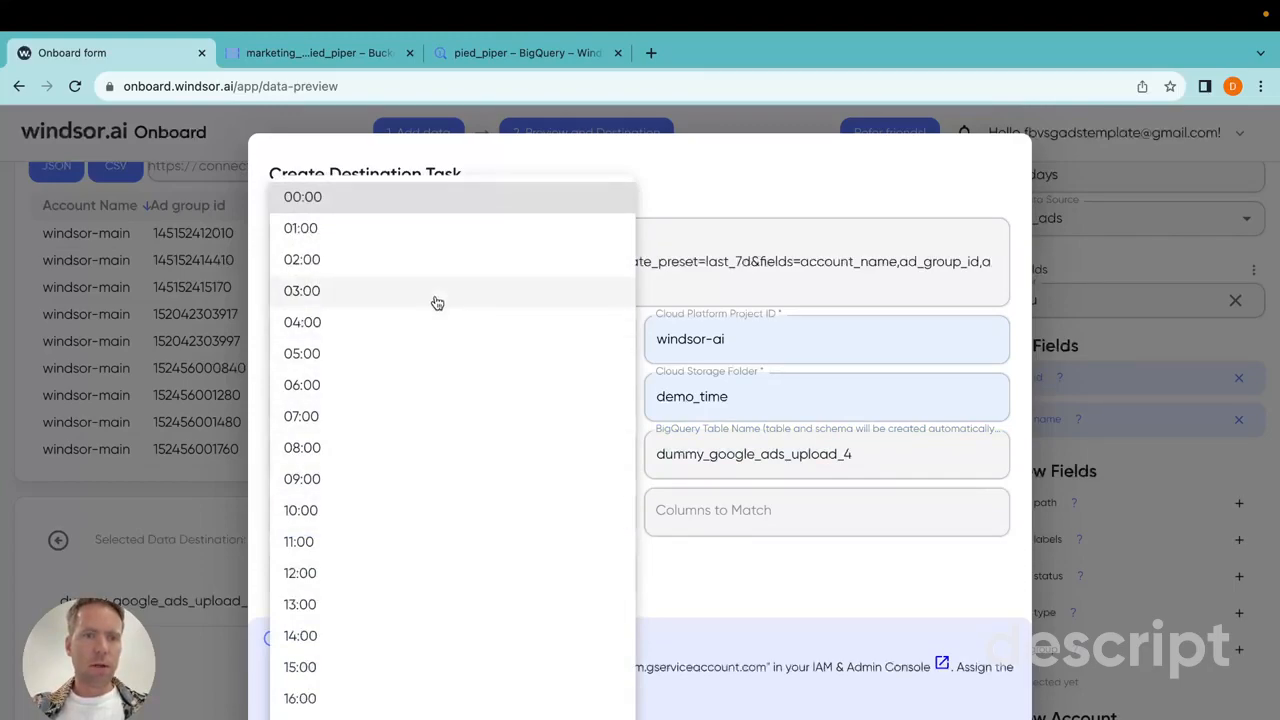
left_click(437, 296)
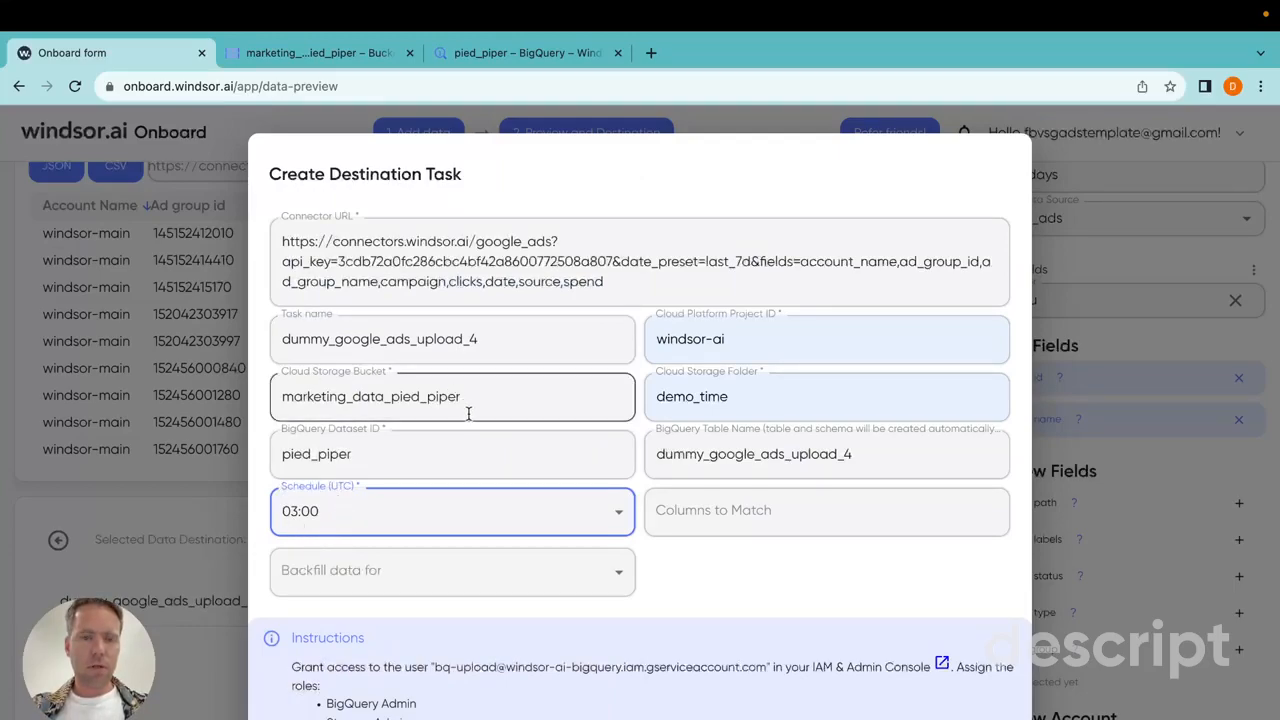
Review the backfill period options, the Columns to Match setting, and the date preset and fields in the connector URL
left_click(508, 588)
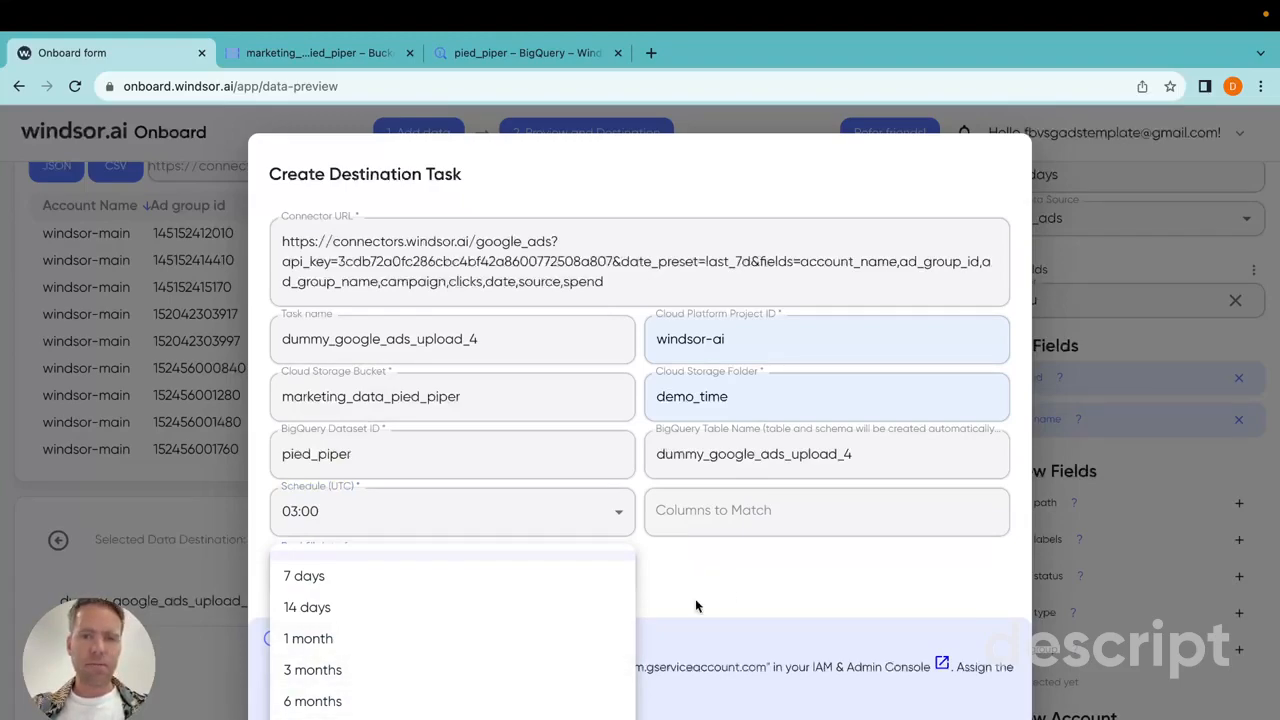
left_click(778, 596)
left_click(762, 530)
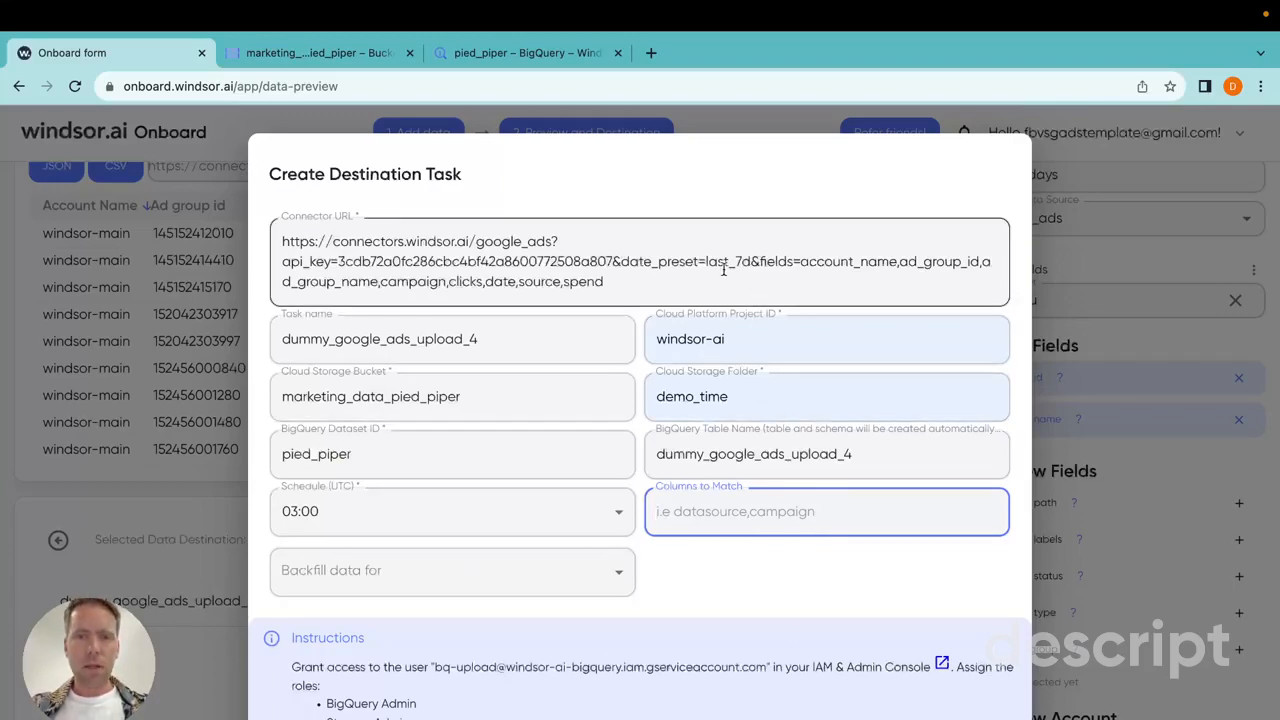
left_click_drag(706, 261, 752, 259)
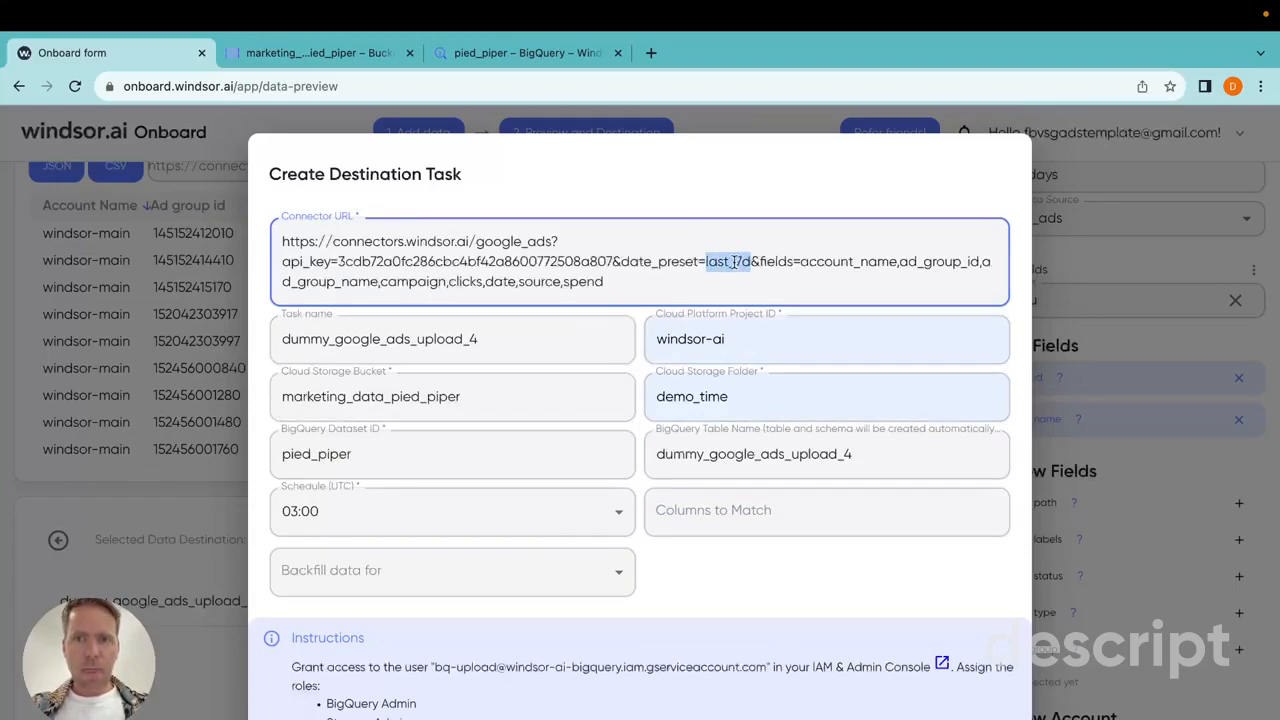
left_click(812, 566)
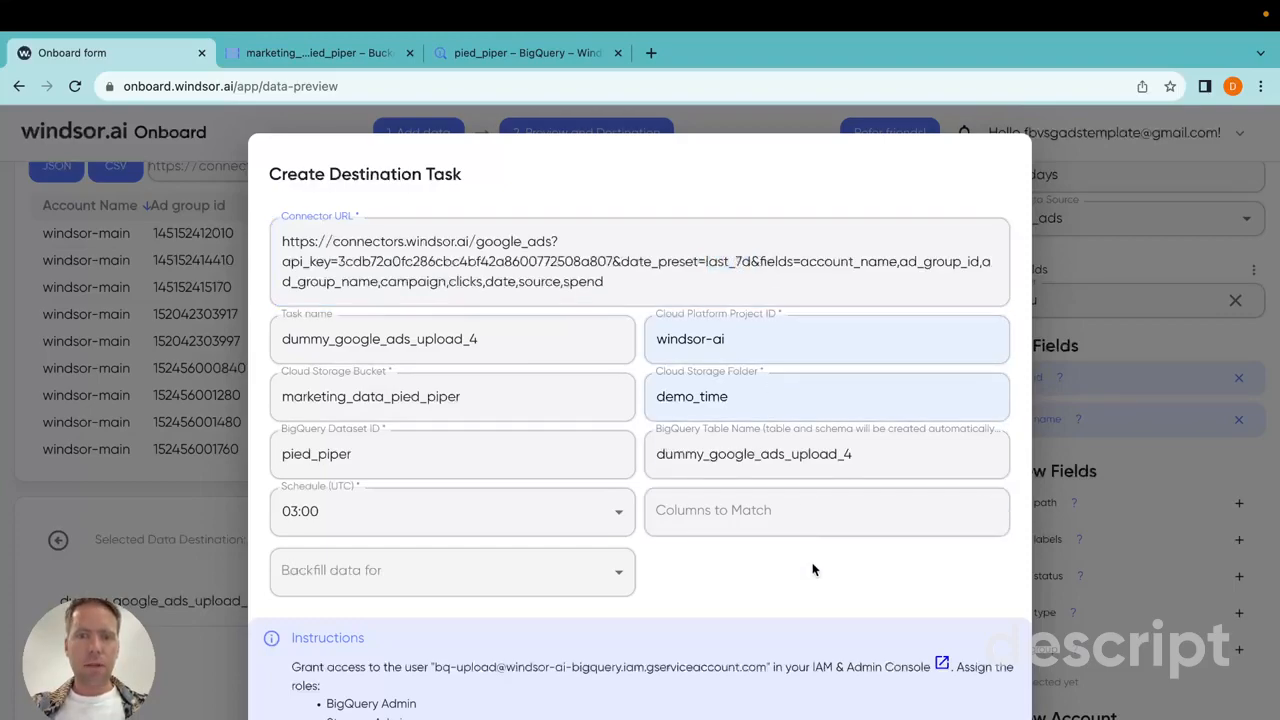
left_click(741, 253)
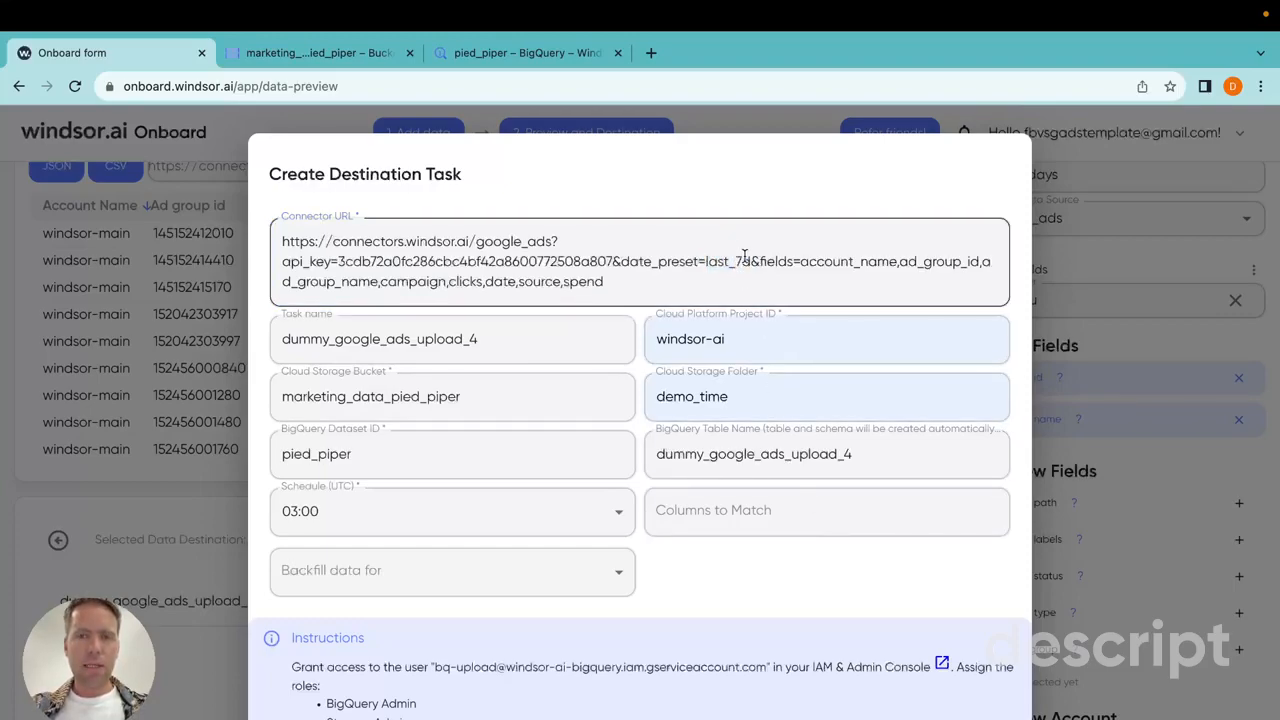
double_click(502, 283)
left_click(810, 262)
Save the new destination task with Columns to Match and the backfill period left empty
left_click(741, 516)
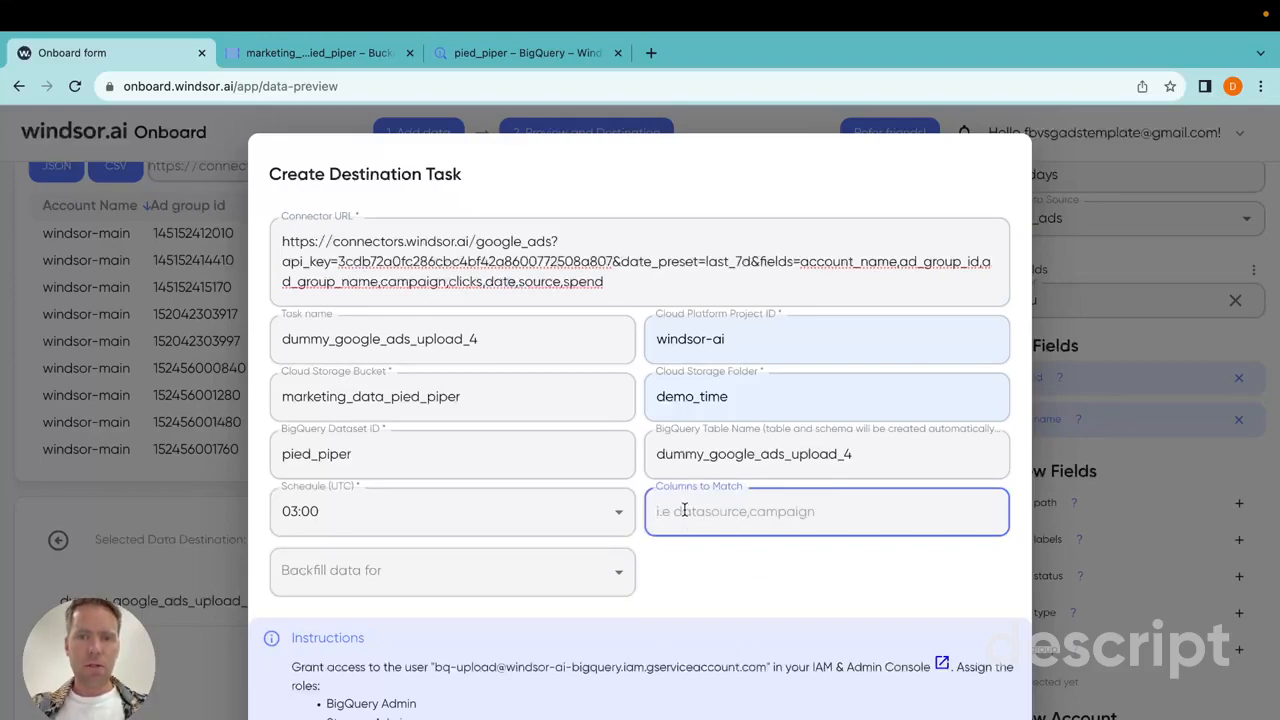
left_click(786, 580)
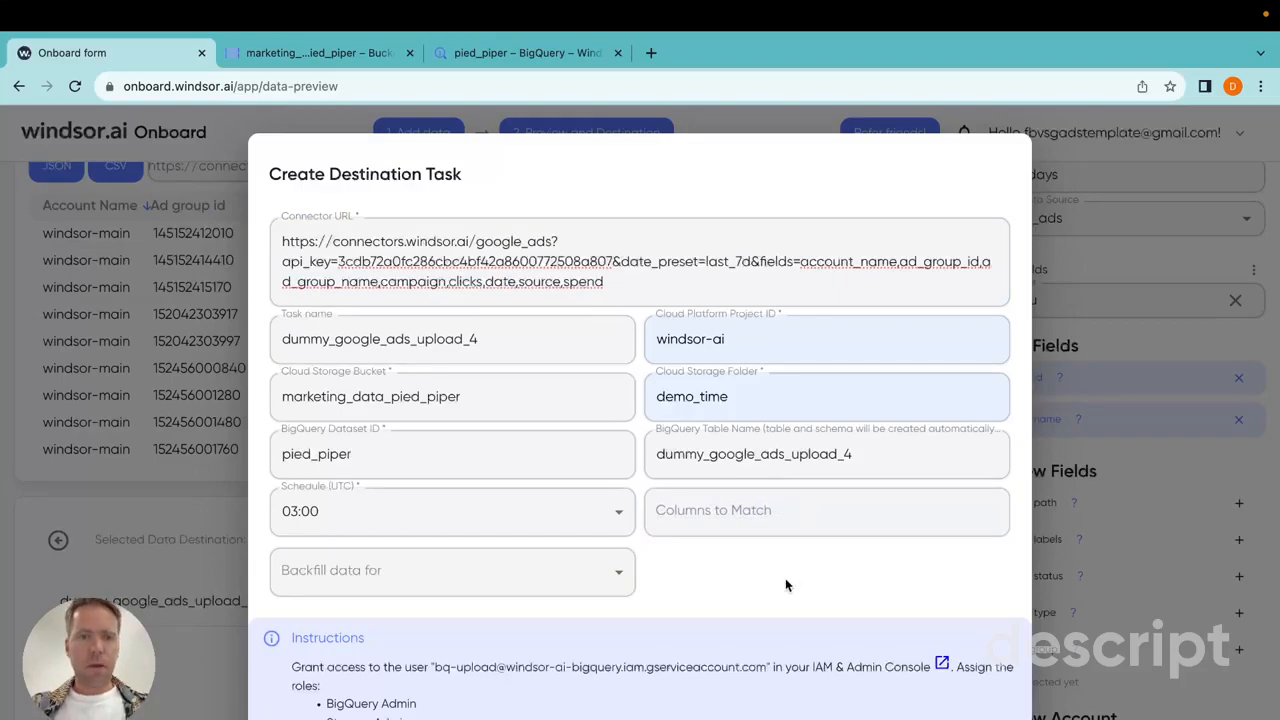
scroll(786, 580, "down", 1)
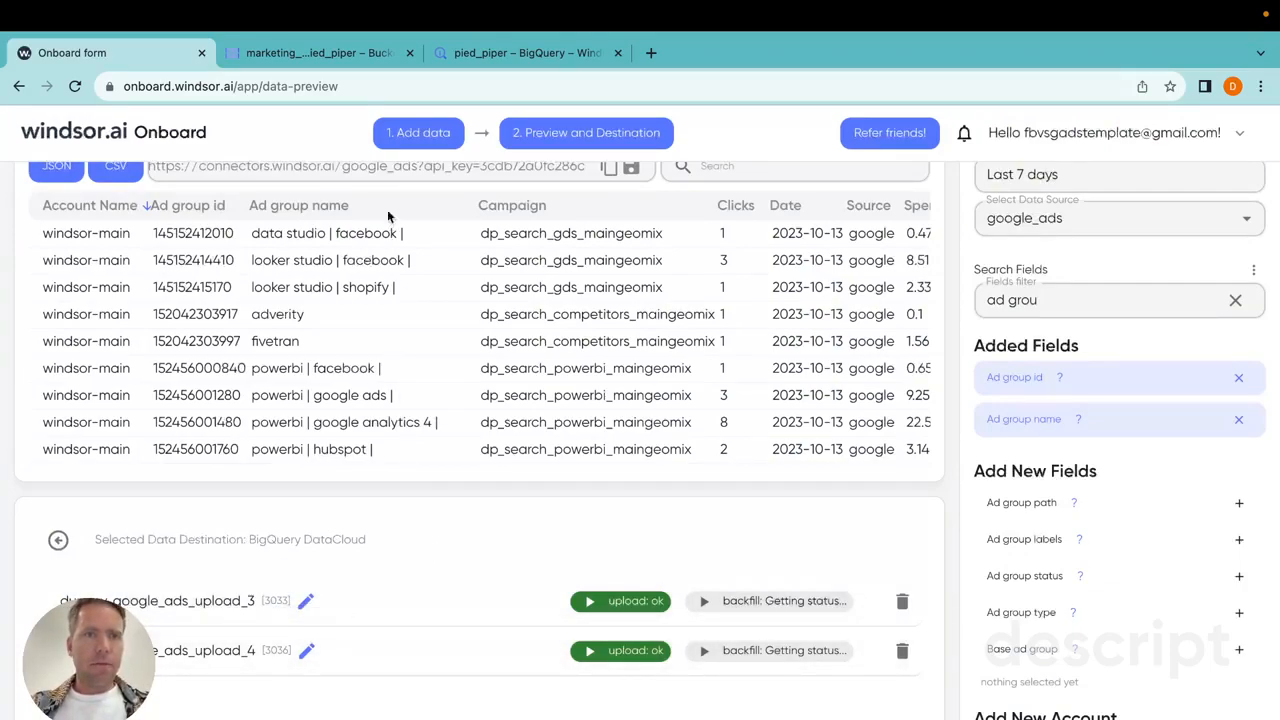
Switch to BigQuery and reload the console so the Explorer lists the current windsor-ai workspace resources
left_click(497, 55)
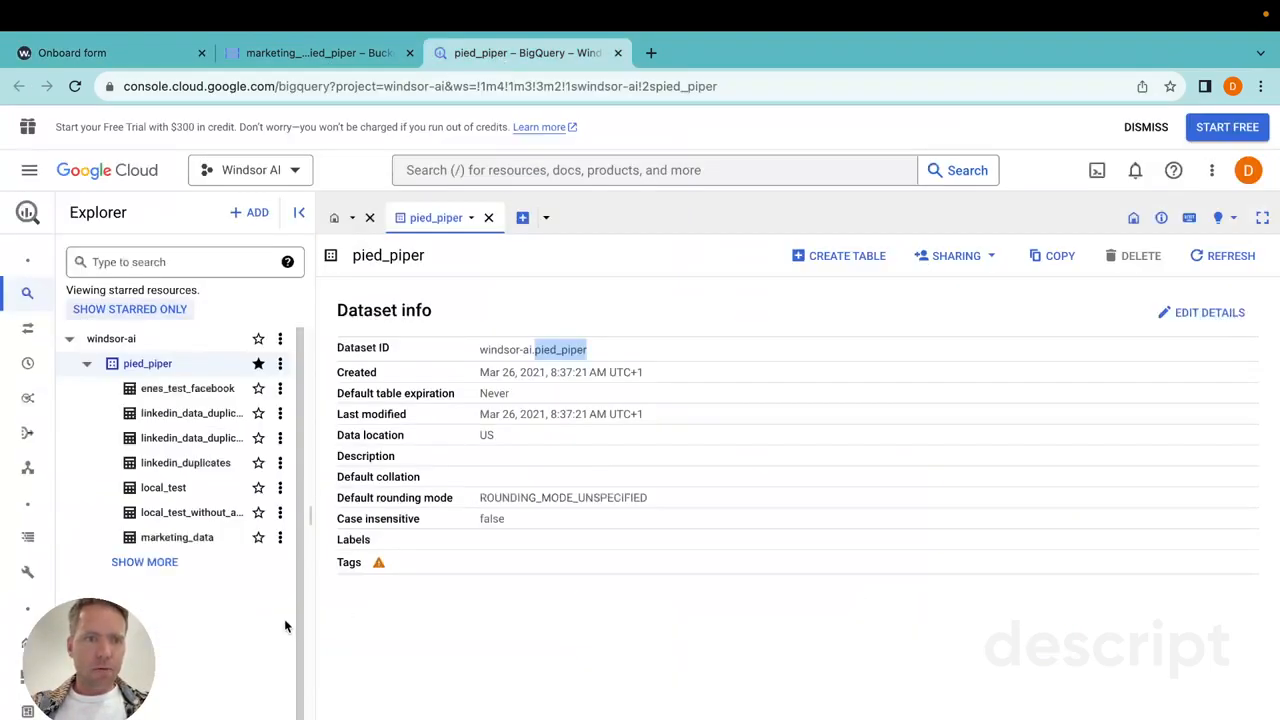
left_click(280, 363)
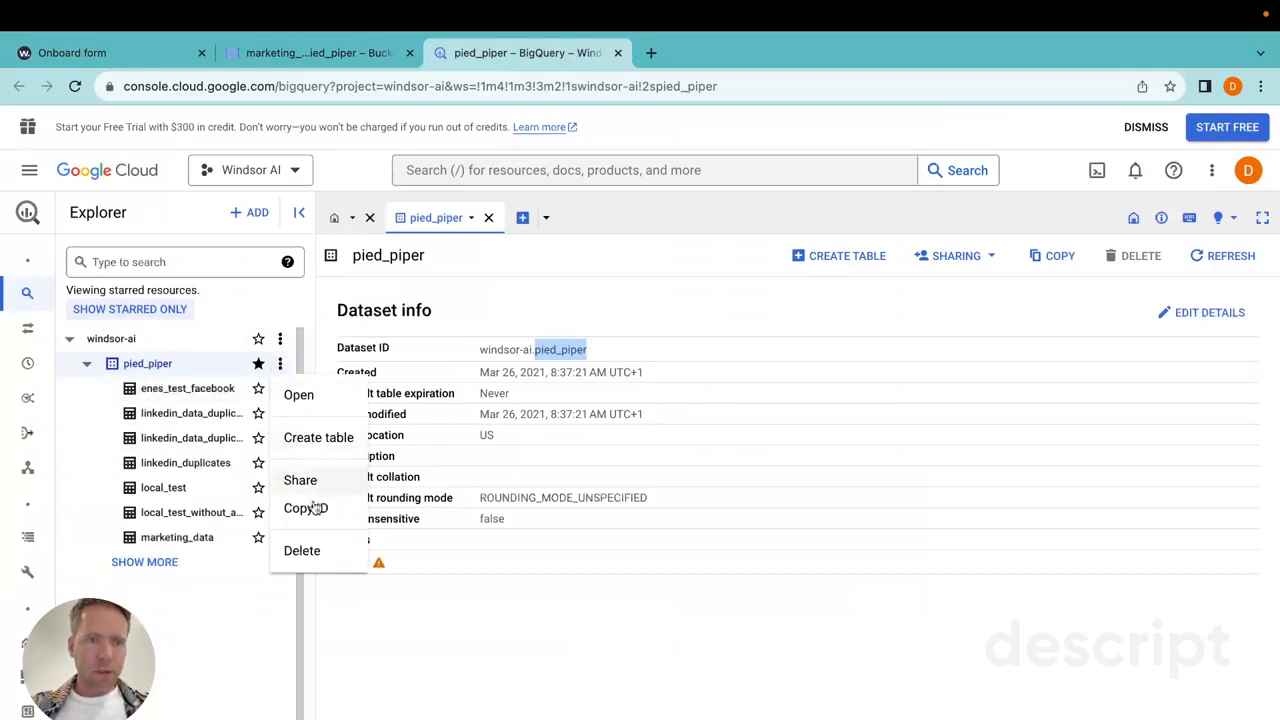
left_click(186, 372)
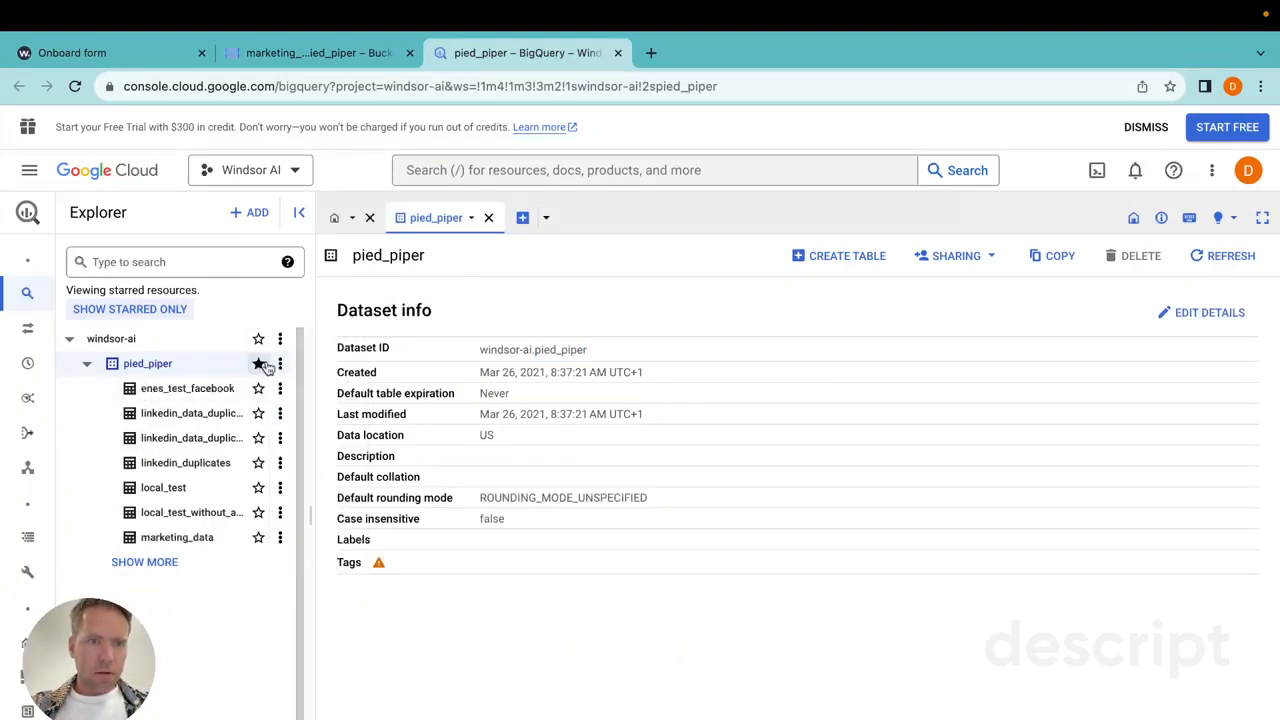
left_click(280, 364)
left_click(74, 86)
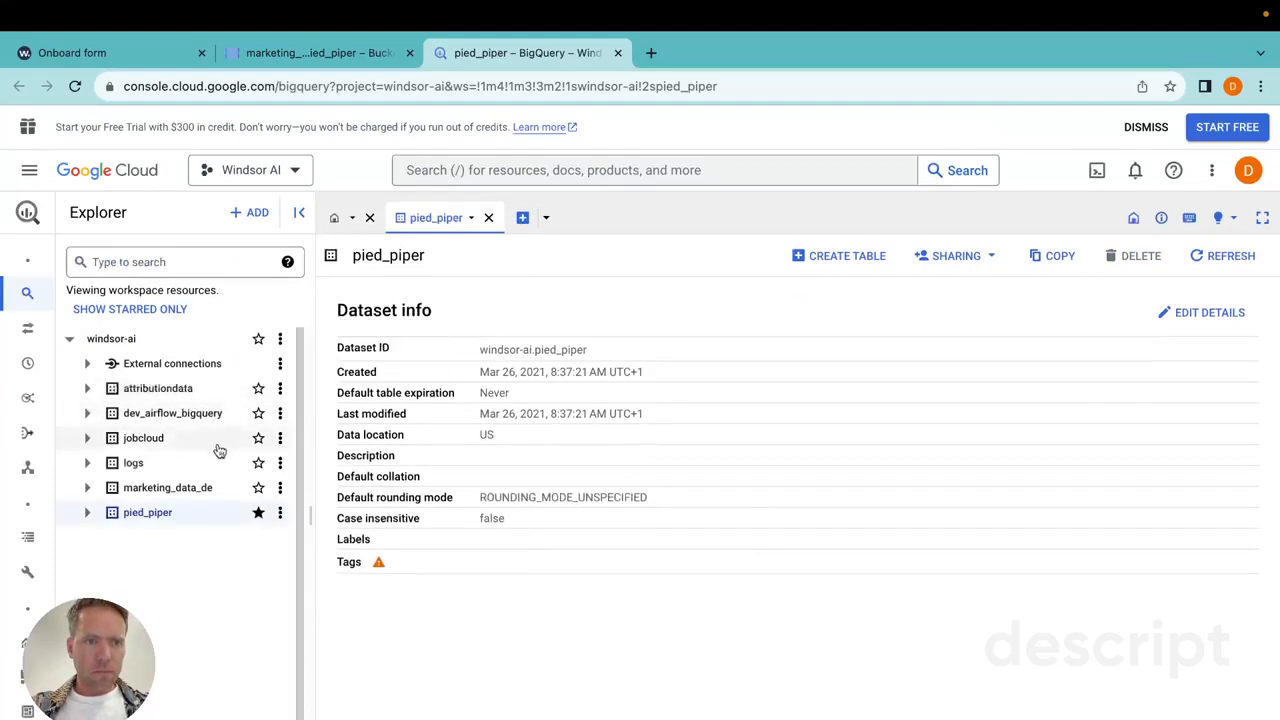
Expand the pied_piper dataset, widen the Explorer, and open the schema of the dummy_google_ads_upload_4 table
left_click(87, 512)
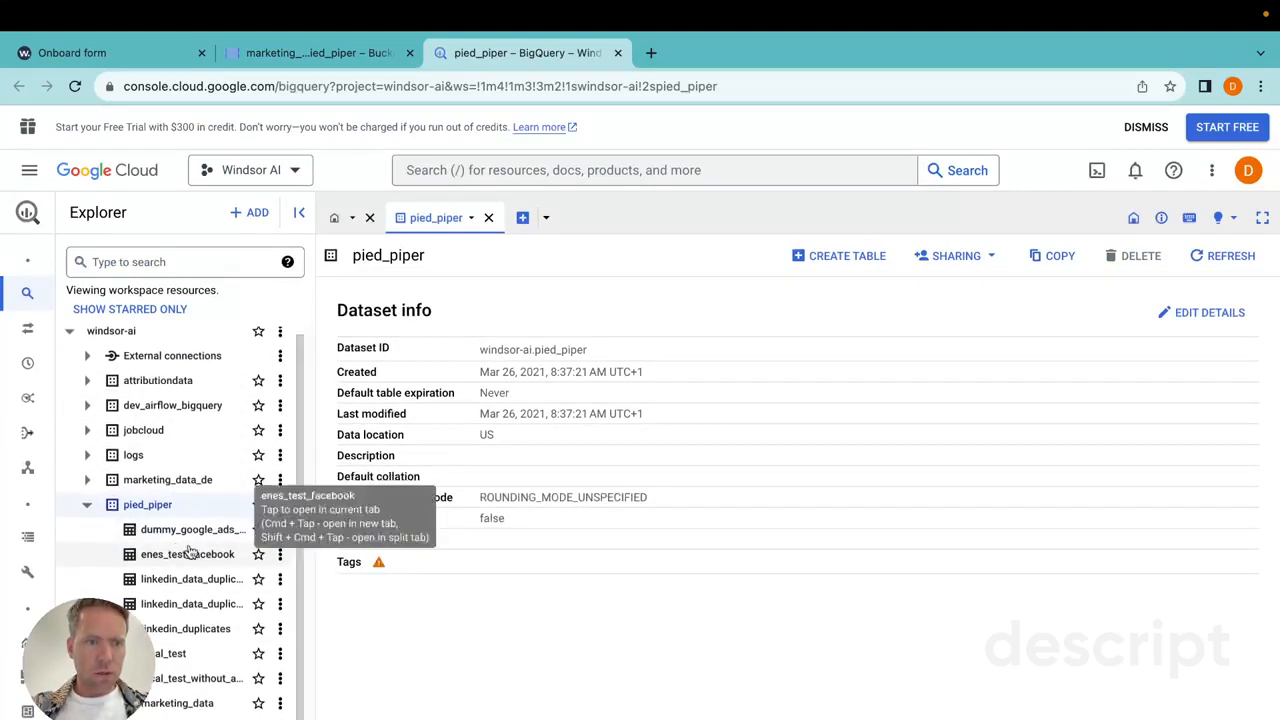
left_click_drag(308, 514, 401, 530)
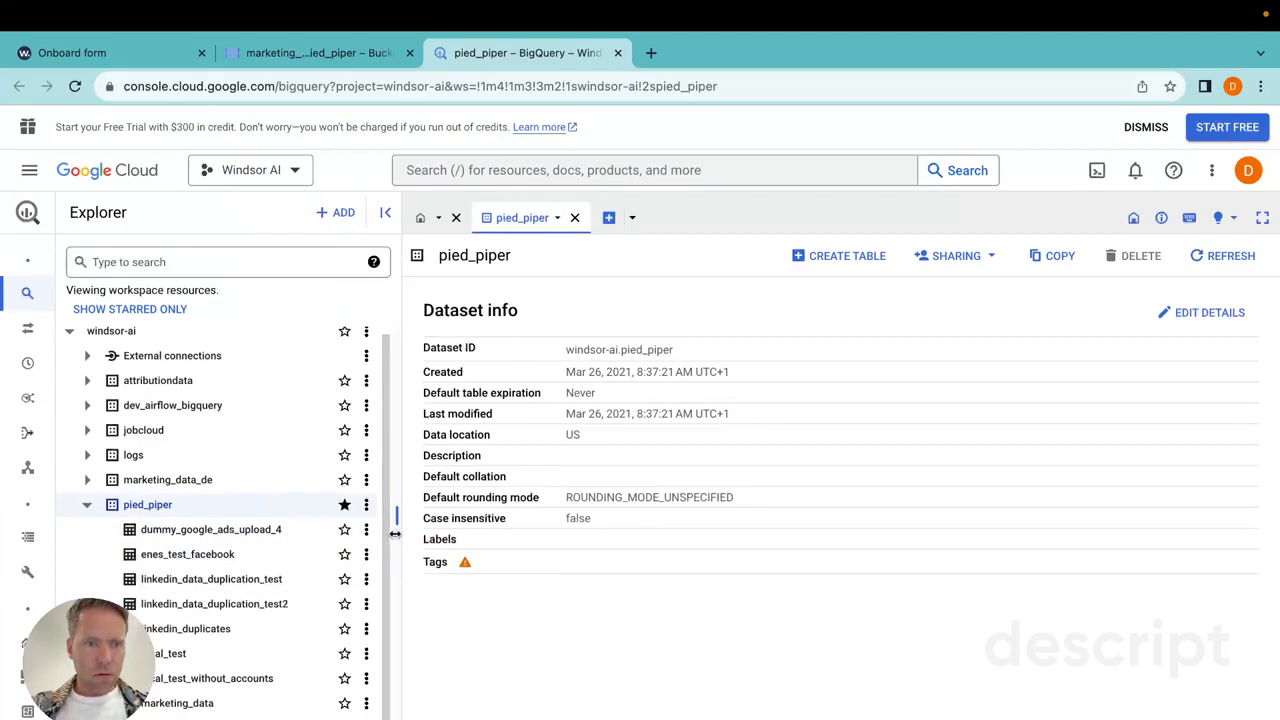
left_click(218, 531)
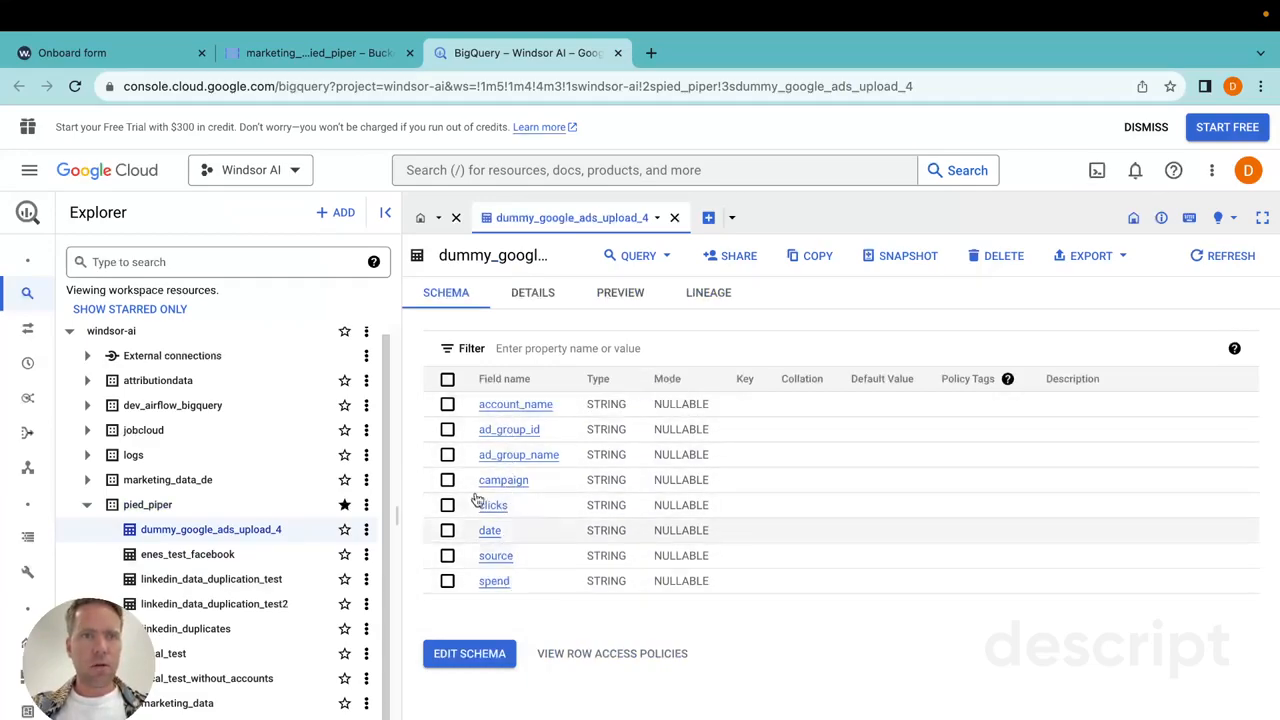
Return to Windsor.ai, check the last upload status in the dummy_google_ads_upload_4 task's details, and close them
left_click(86, 52)
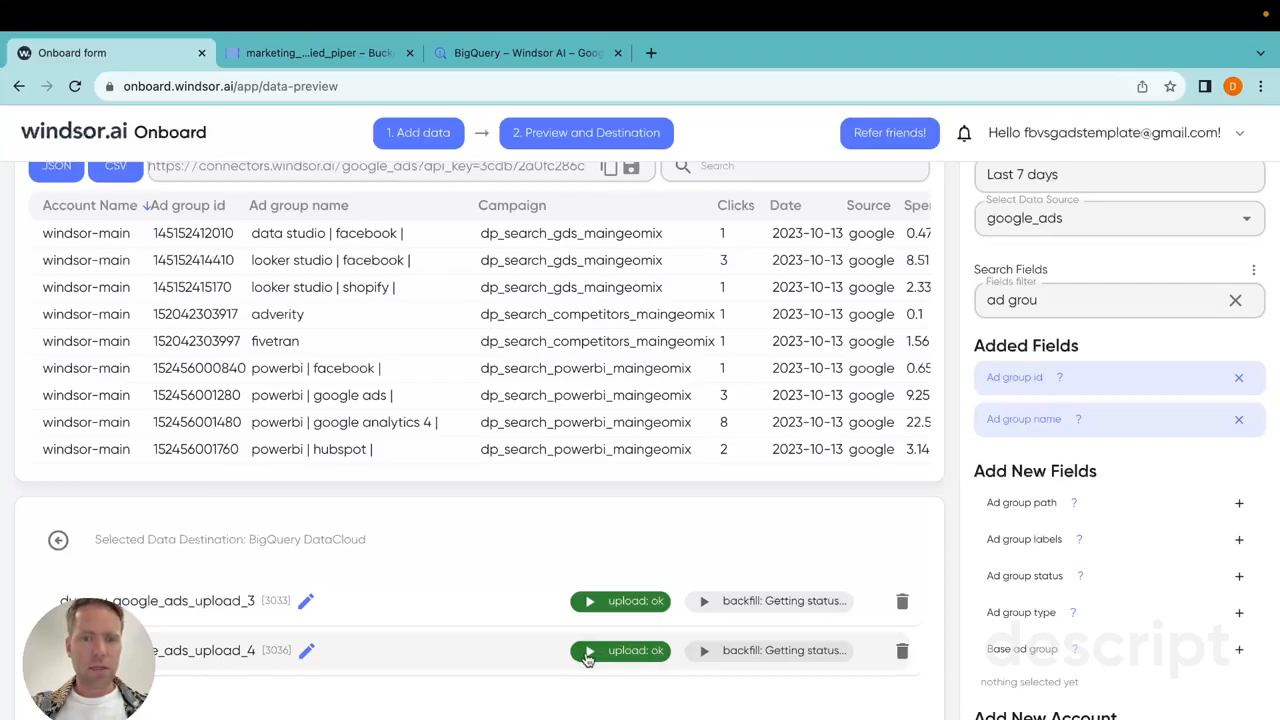
left_click(503, 665)
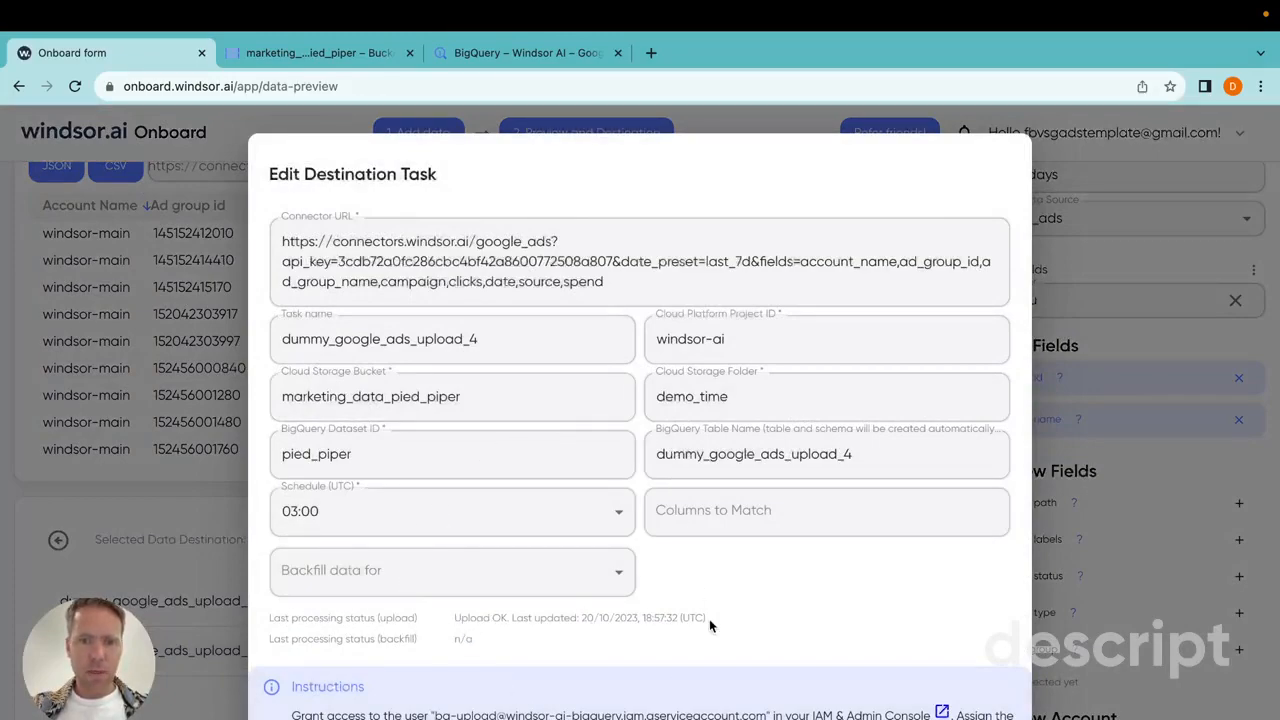
left_click_drag(713, 625, 453, 621)
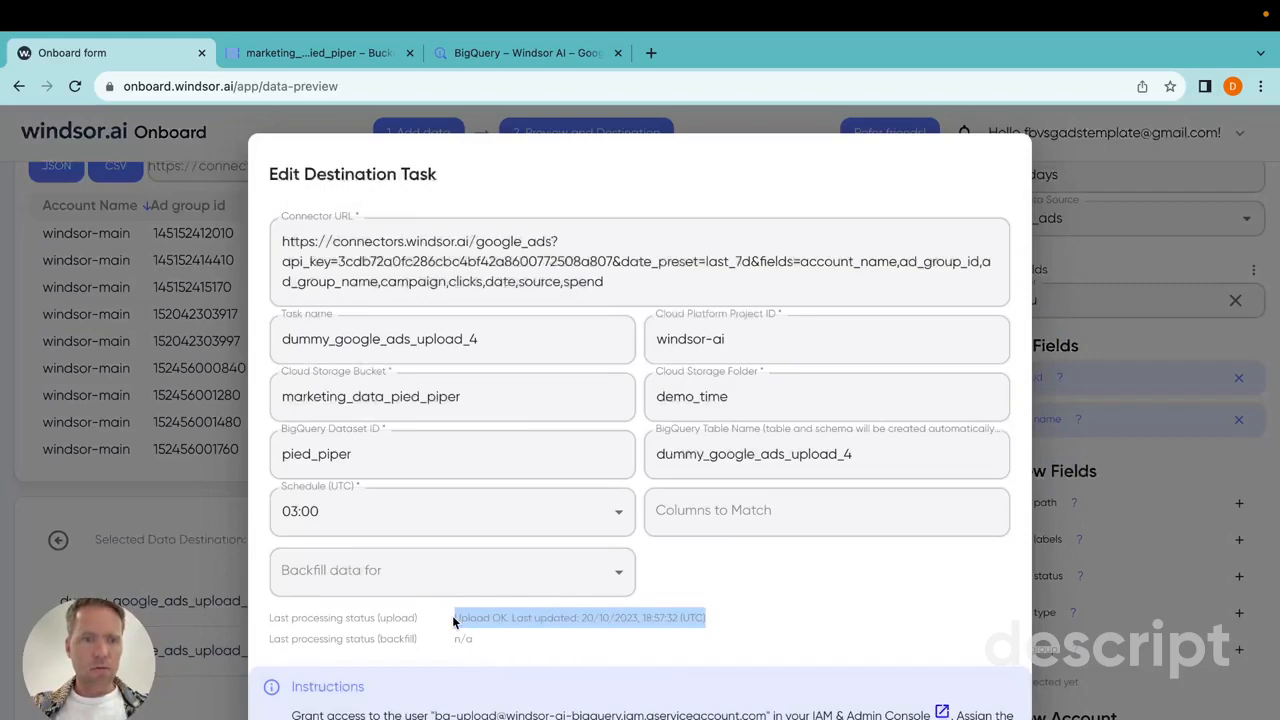
left_click(453, 621)
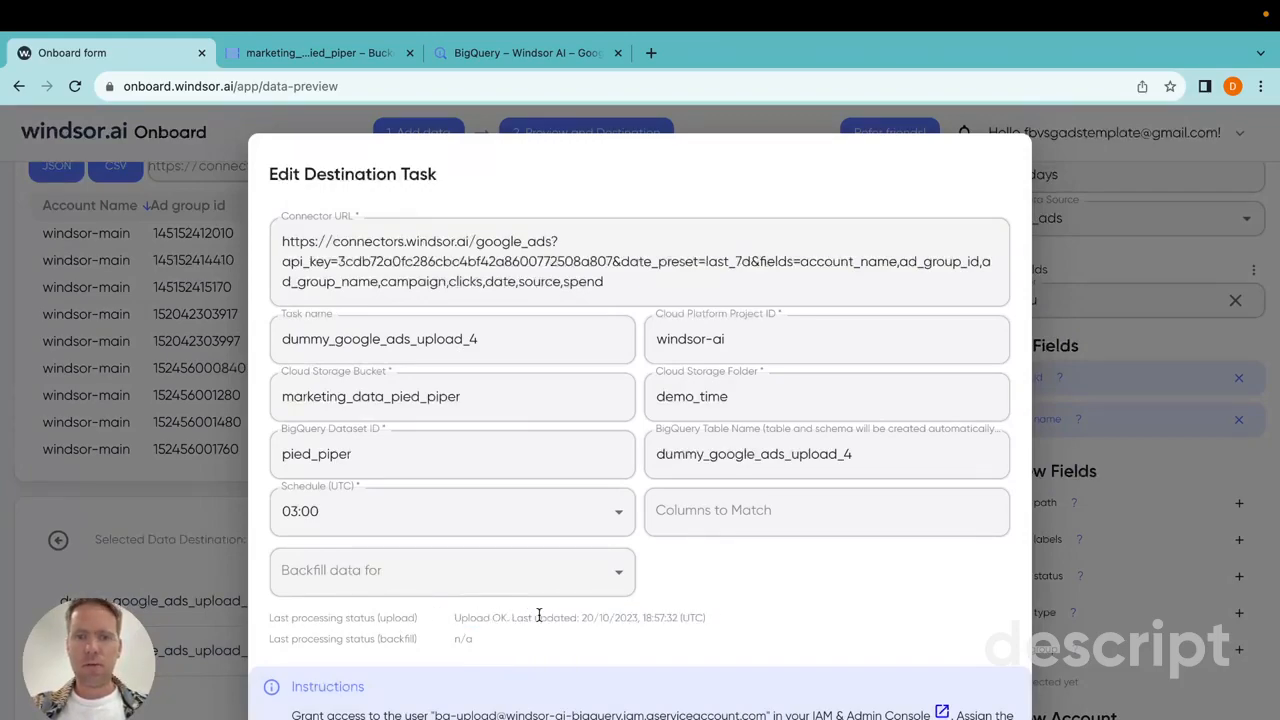
scroll(538, 615, "down", 1)
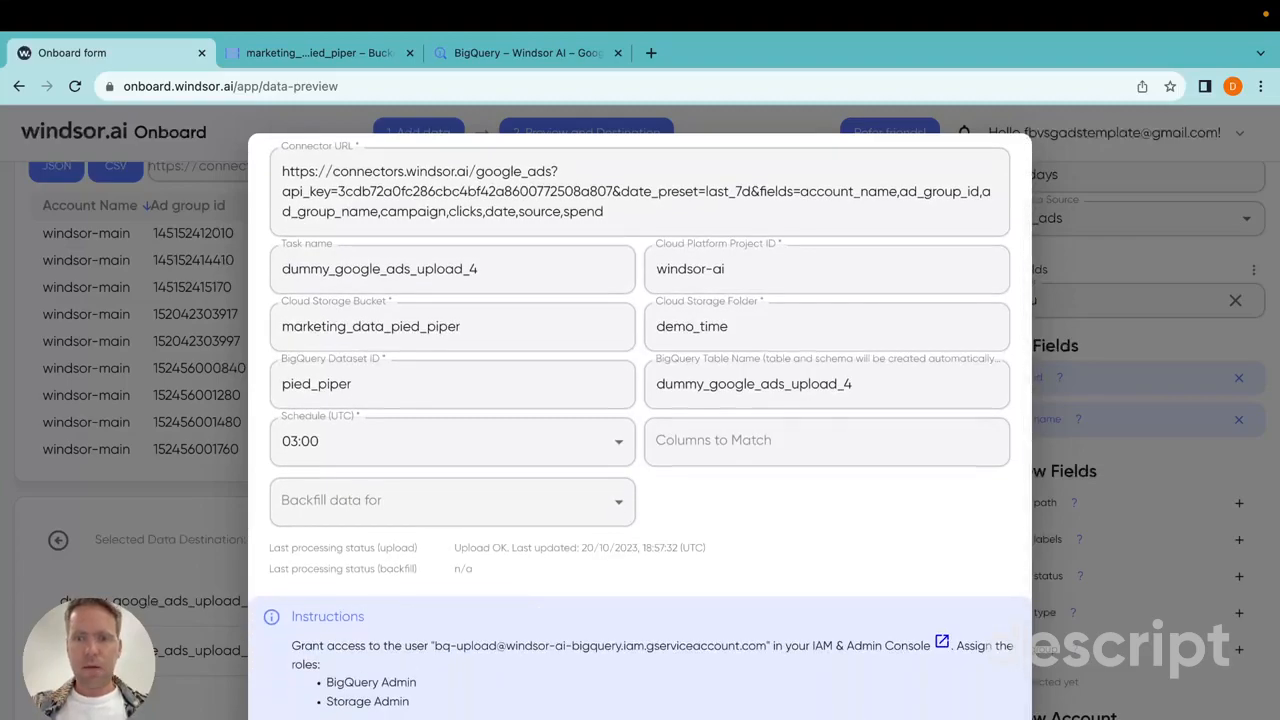
key("Escape")
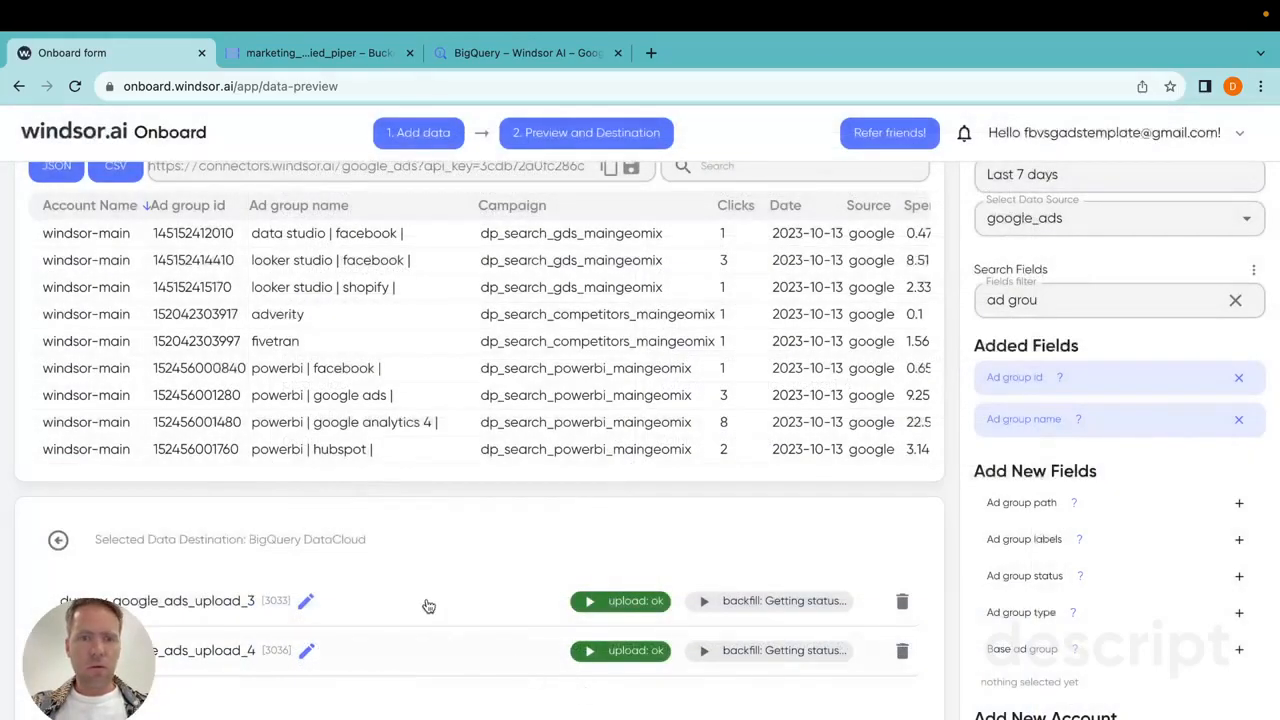